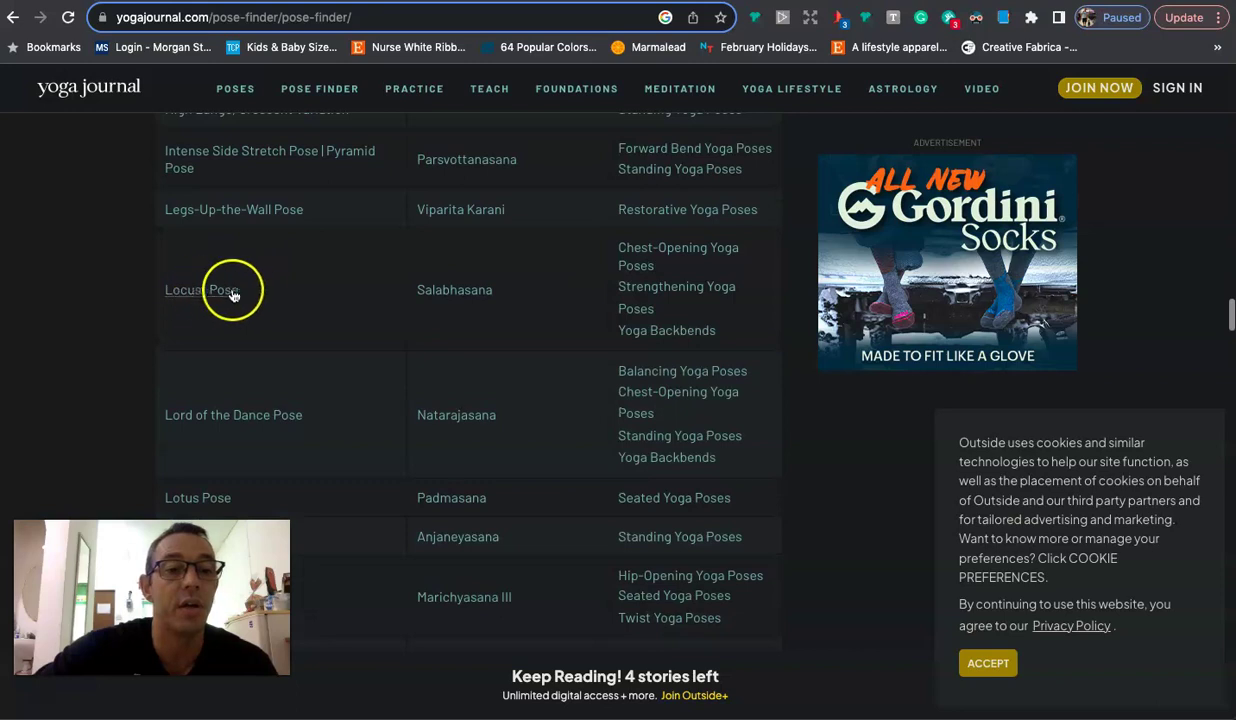
Browse the Yoga Journal pose list for names starting with L, G, B and T, and switch to Photoshop to compare the design
scroll(243, 292, down, 3)
scroll(243, 296, down, 5)
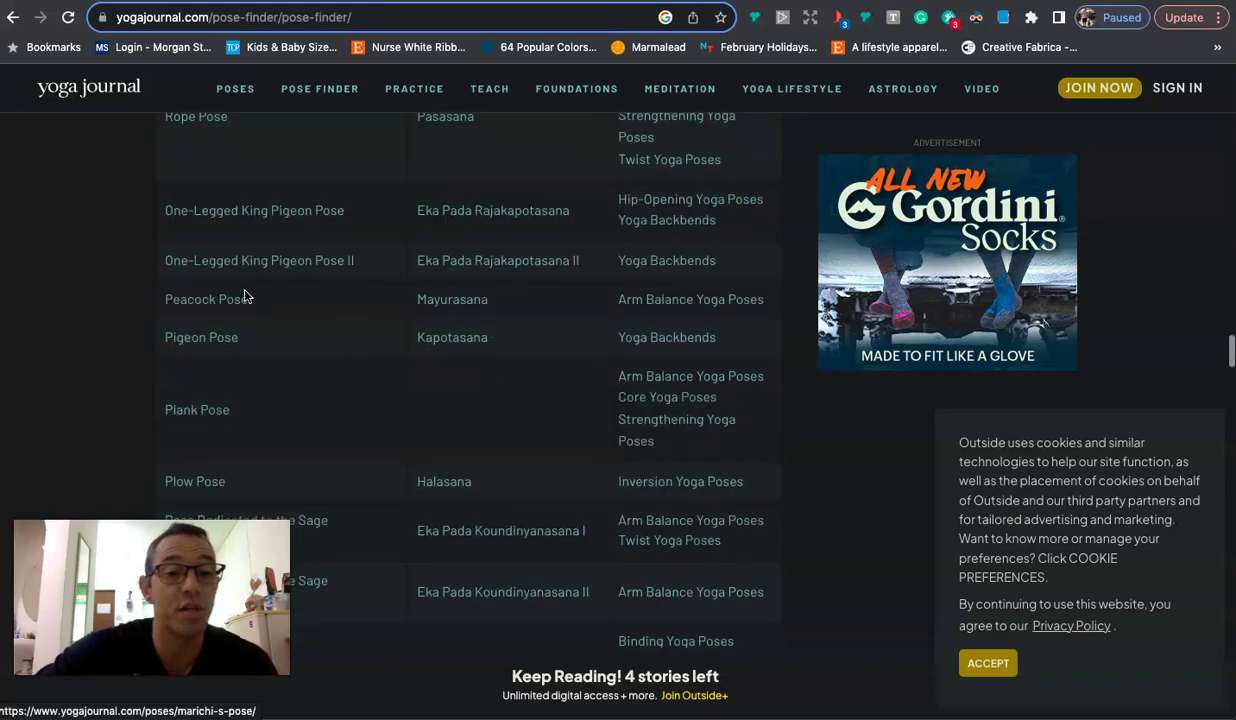
scroll(245, 296, up, 9)
scroll(245, 296, up, 8)
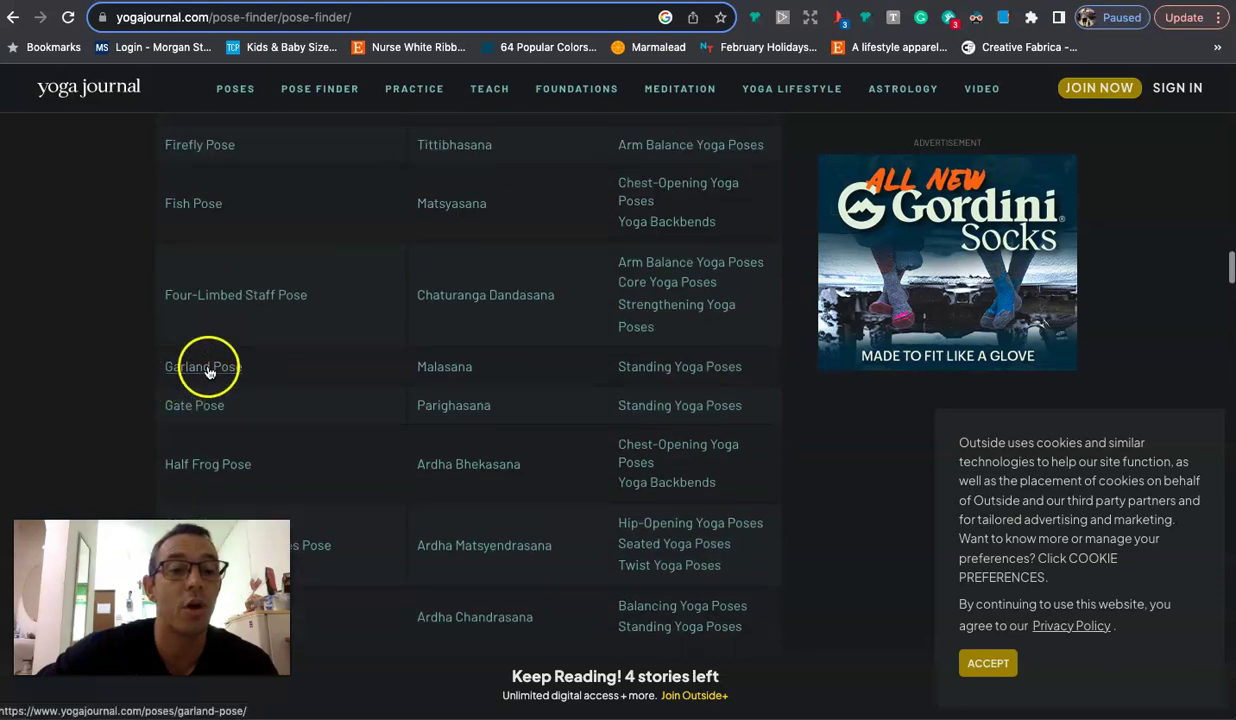
scroll(320, 361, down, 1)
scroll(318, 364, up, 8)
scroll(318, 364, up, 8)
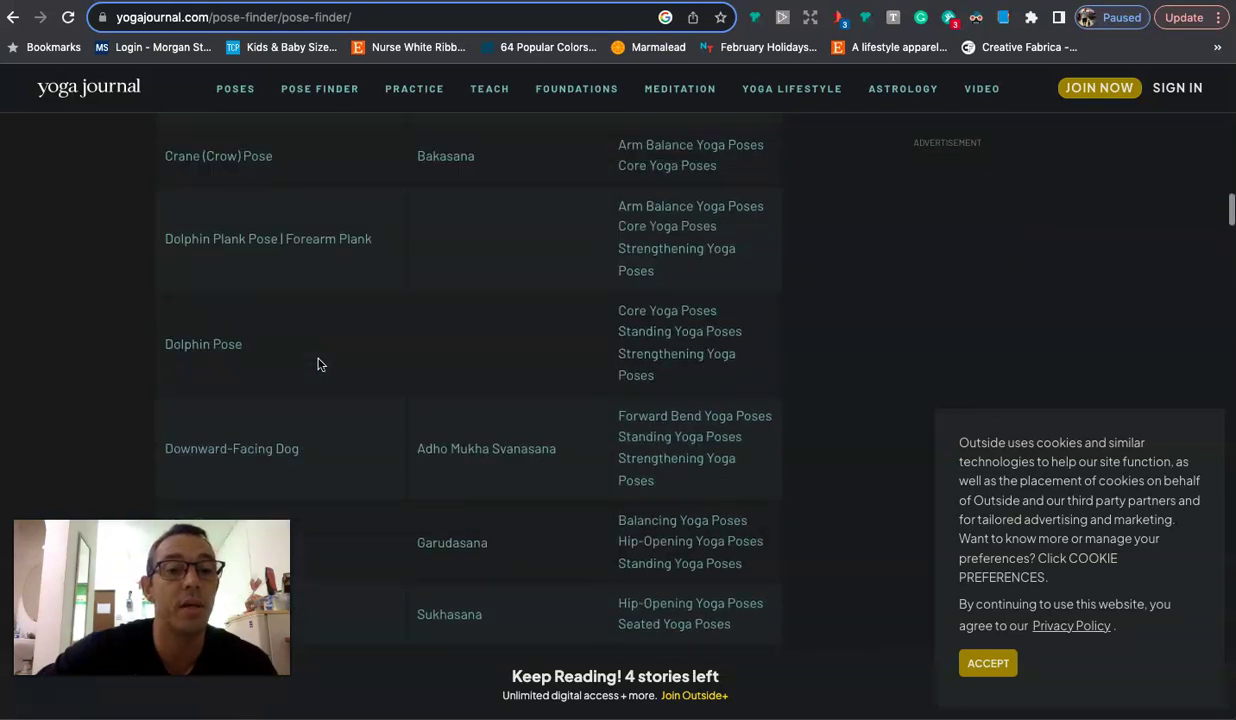
scroll(318, 364, up, 3)
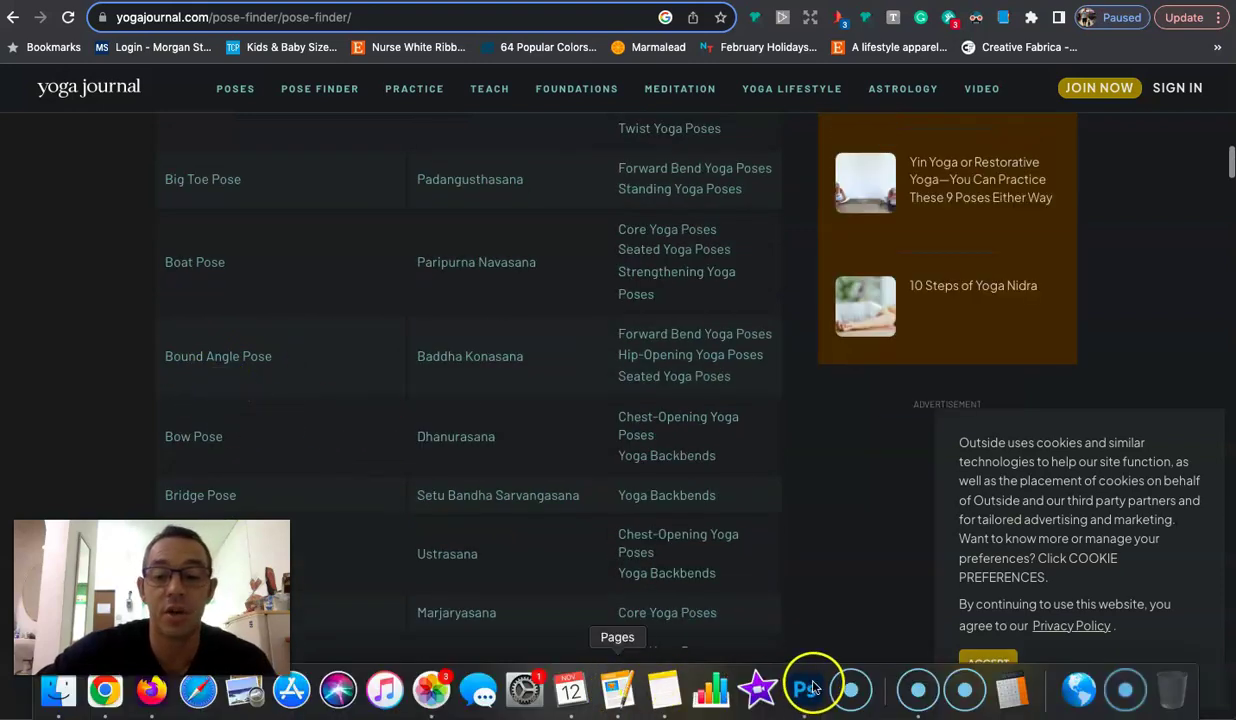
click(803, 690)
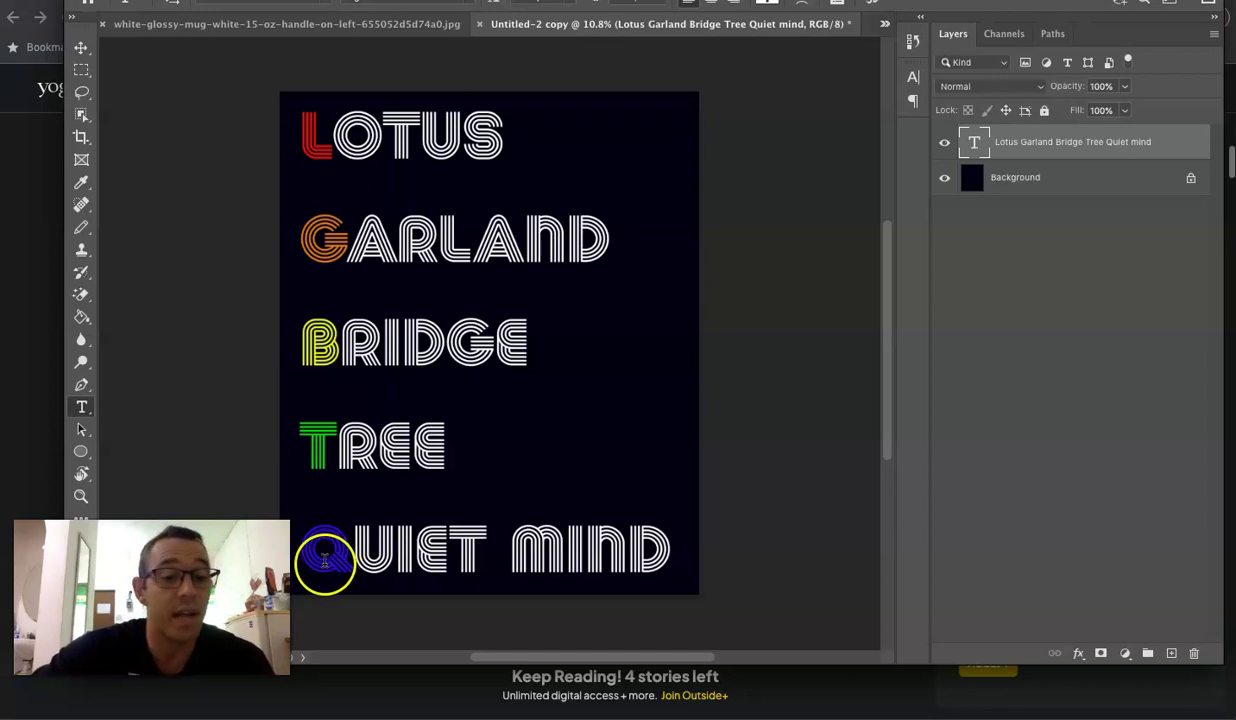
Return to the Yoga Journal page in the browser and scan the rest of the pose list for names starting with Q
click(43, 407)
scroll(320, 310, down, 15)
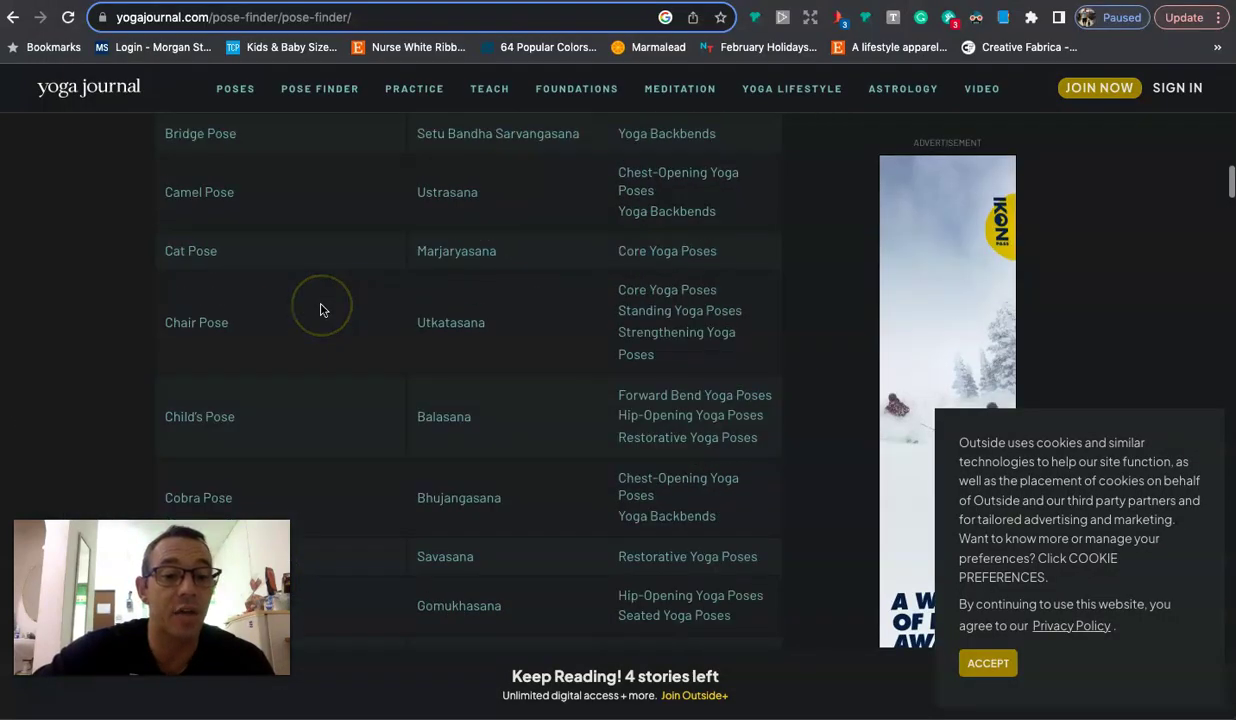
scroll(320, 310, down, 15)
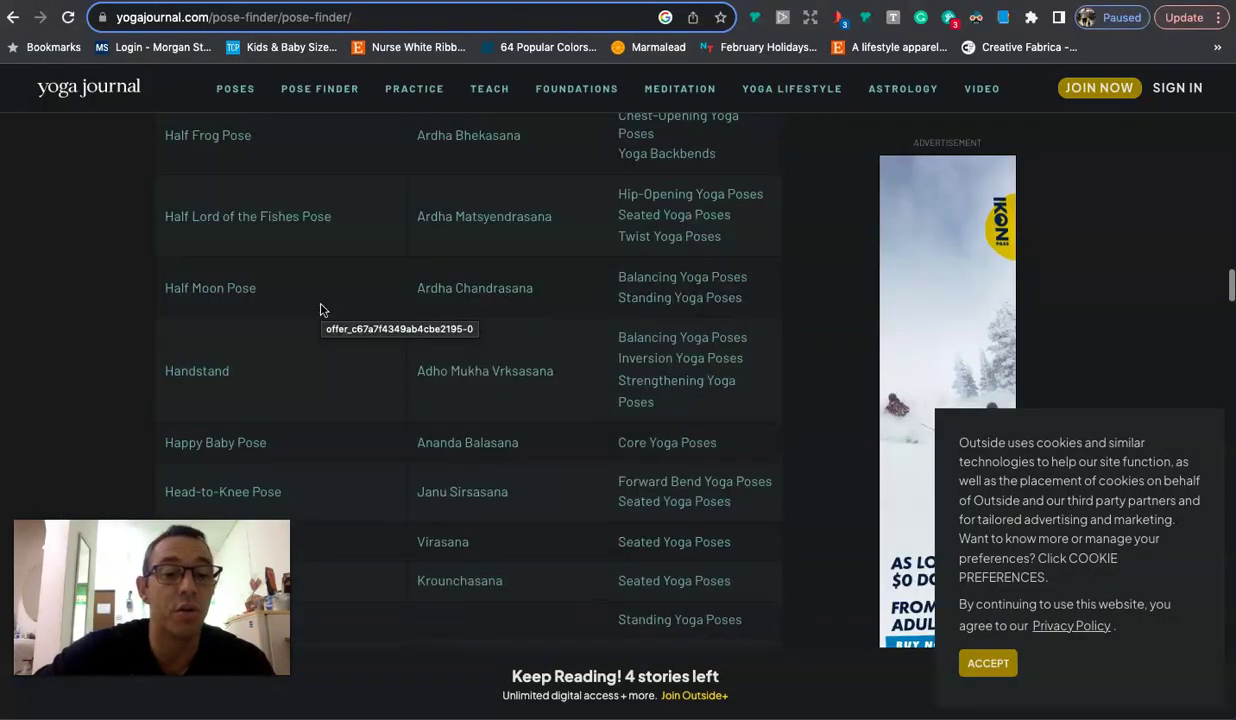
scroll(320, 310, down, 5)
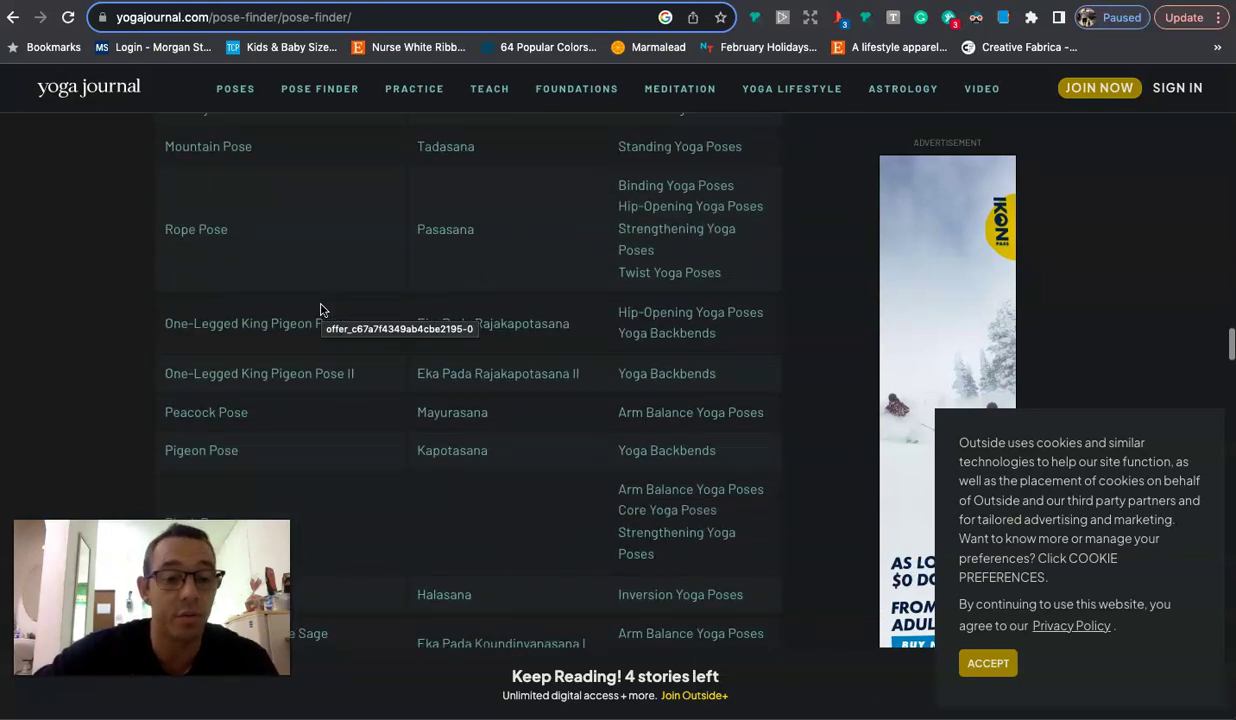
scroll(320, 310, down, 10)
scroll(320, 310, down, 5)
scroll(320, 310, up, 20)
scroll(320, 310, down, 3)
mouse_move(519, 704)
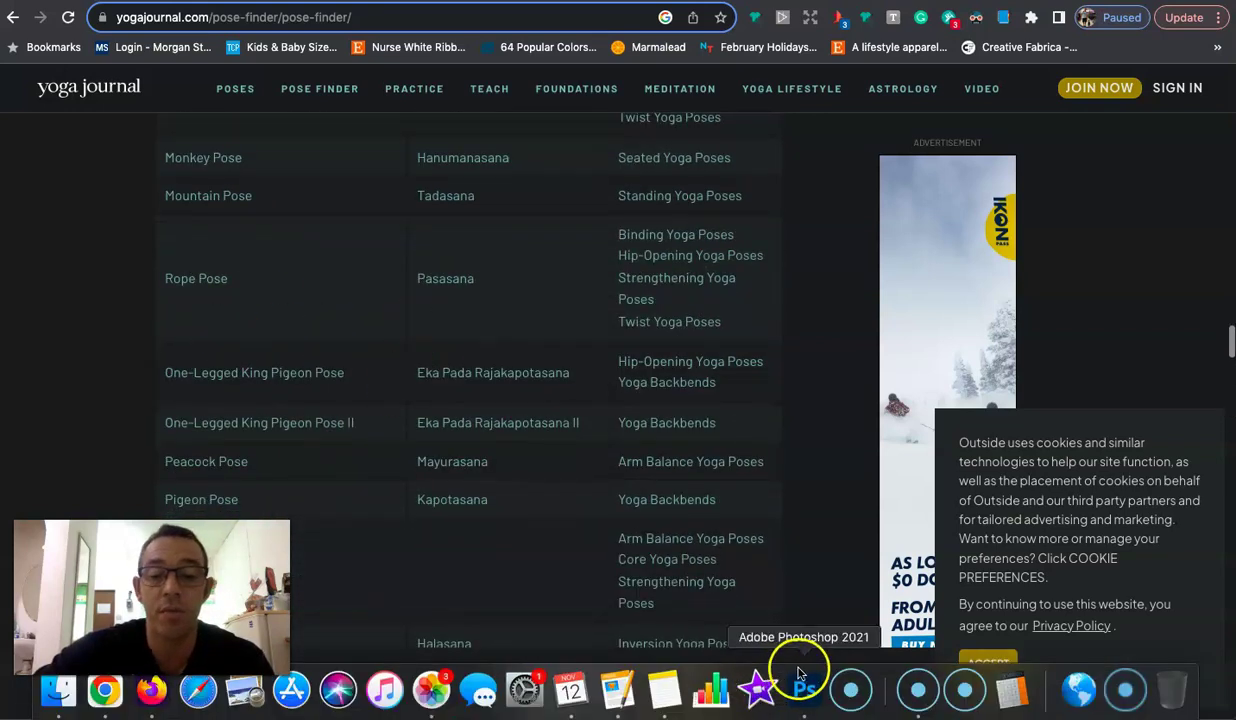
Switch to Photoshop and set all text in the Lotus Garland Bridge Tree Quiet mind layer to the Solid font style
click(801, 686)
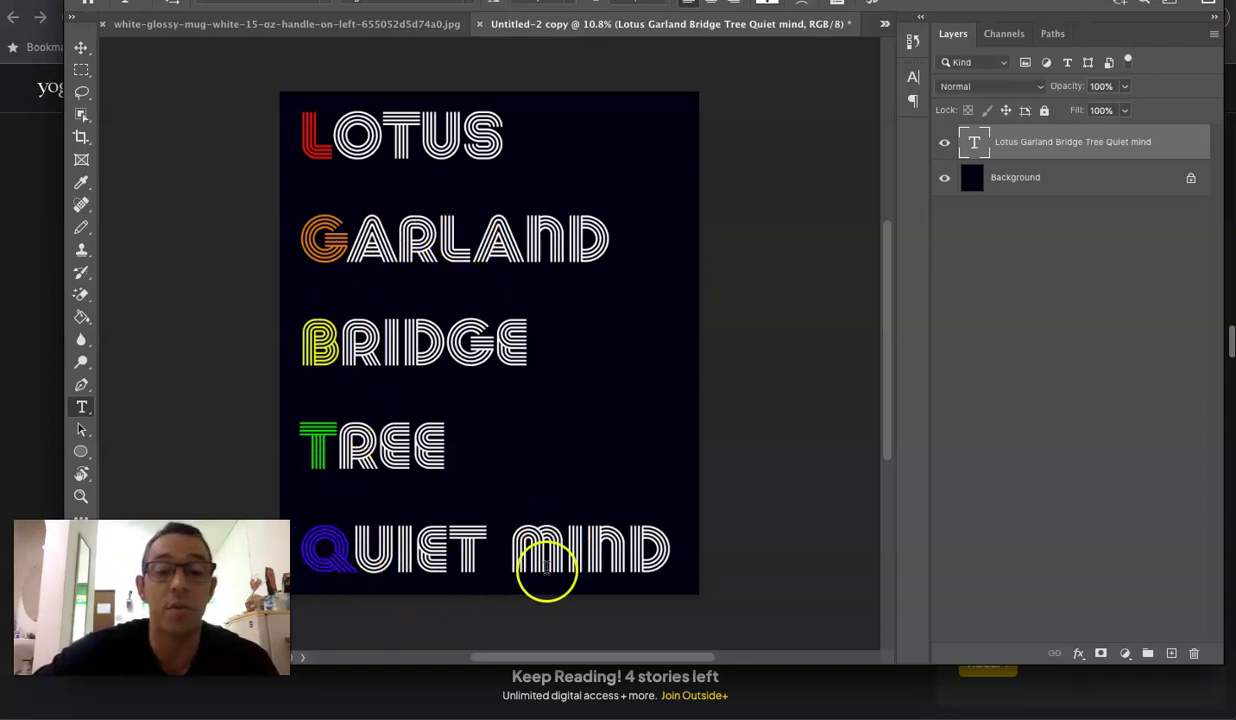
click(460, 292)
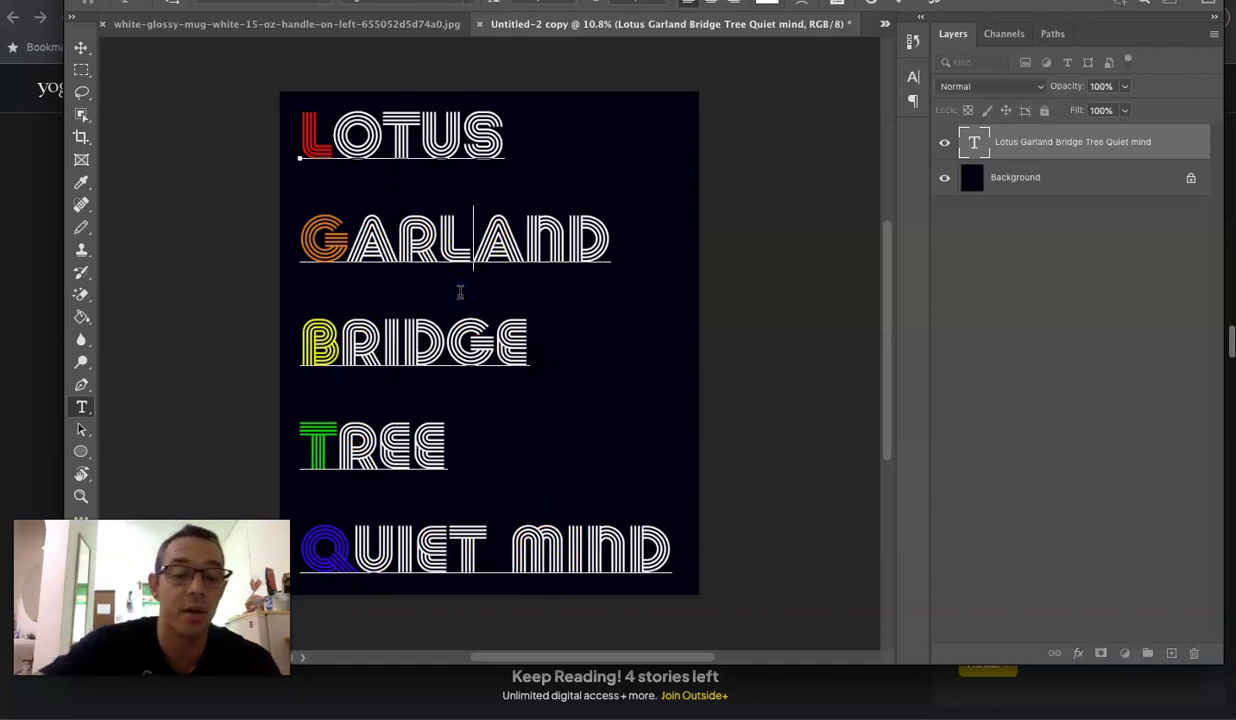
key(super+a)
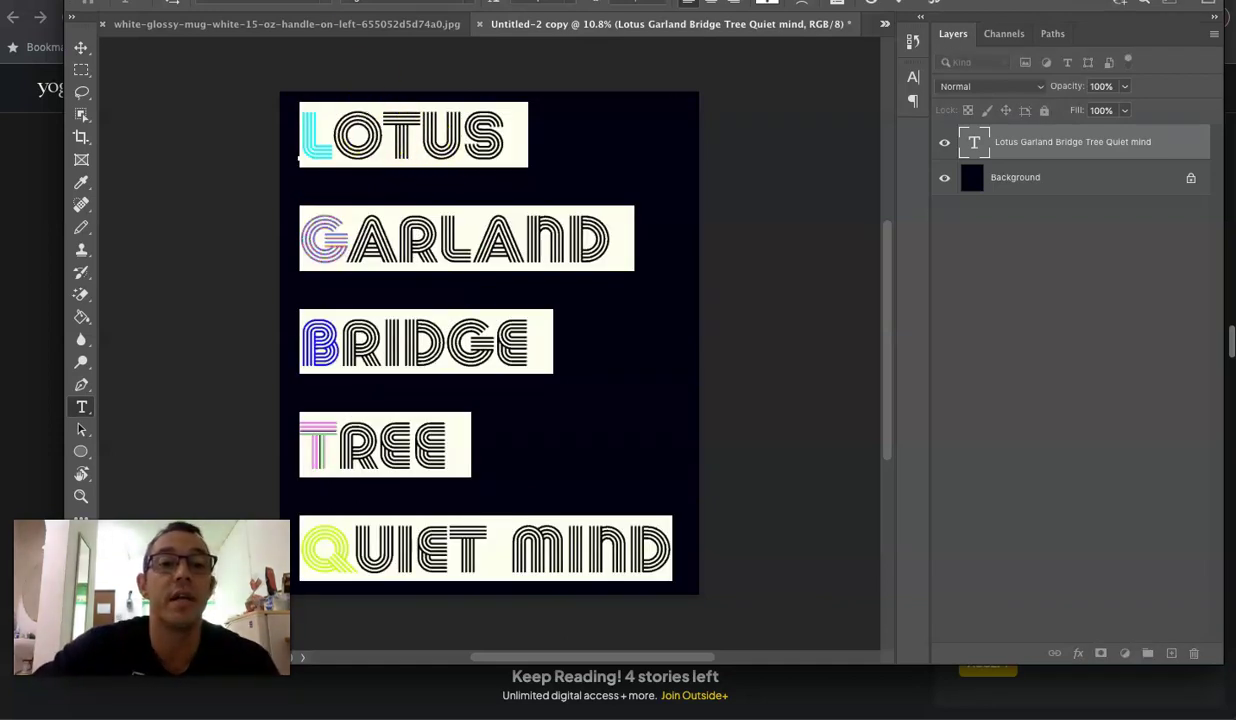
mouse_move(367, 14)
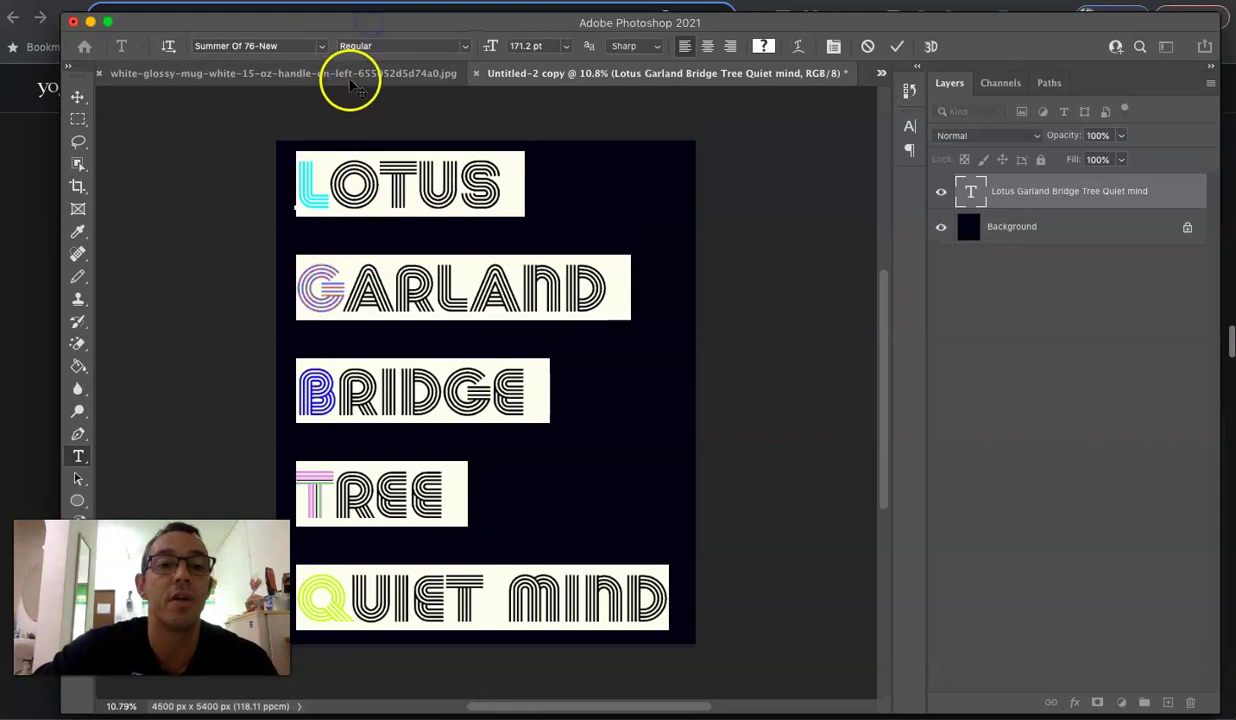
click(459, 50)
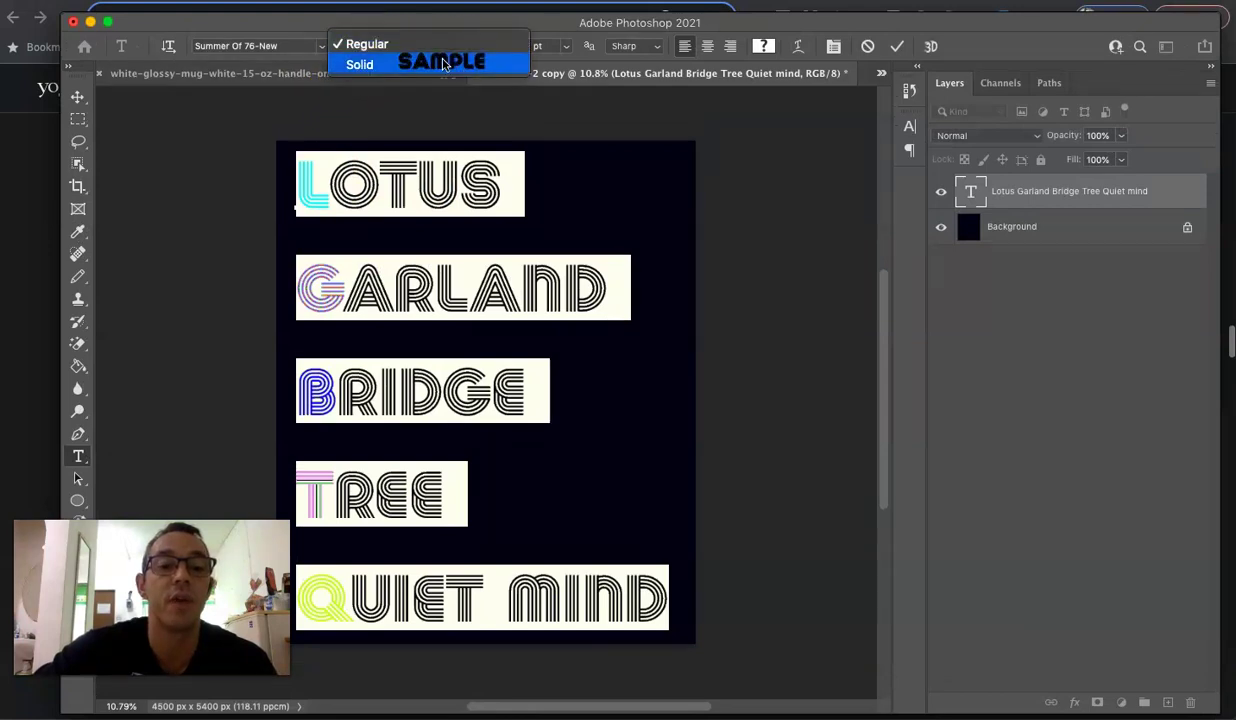
key(Escape)
key(Down)
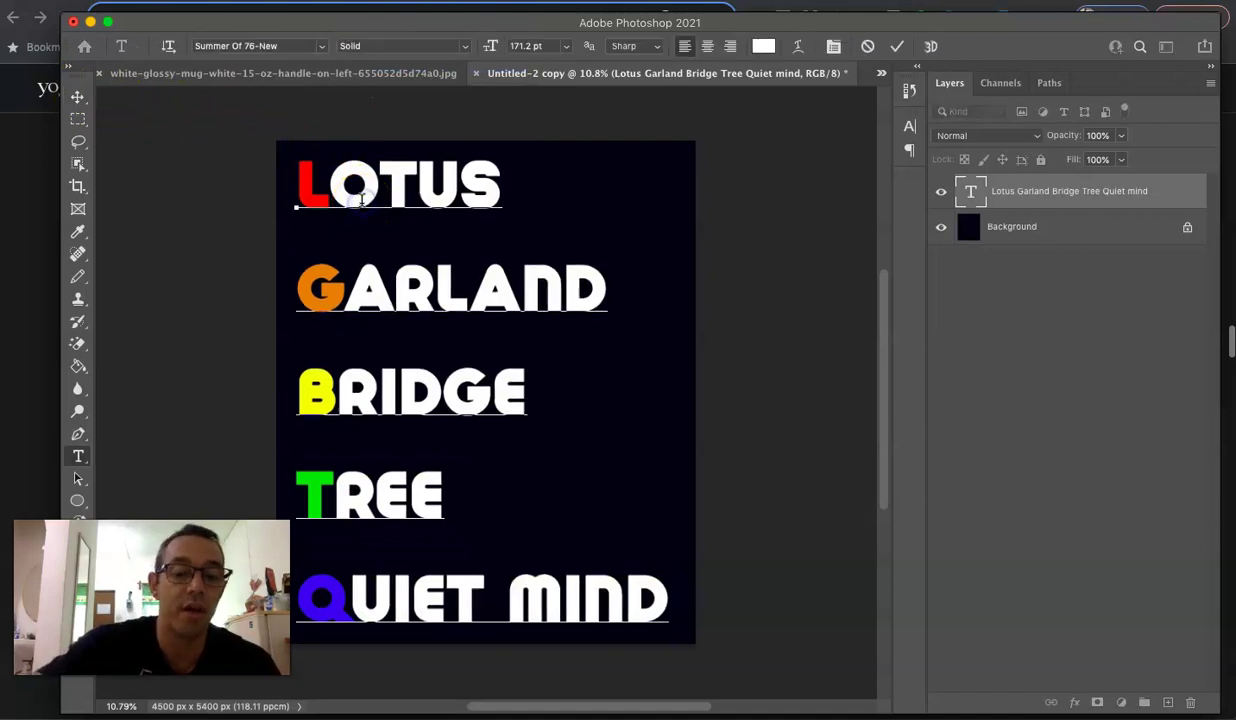
Change the font of all the selected text to Coaster and finish editing the text layer
click(320, 50)
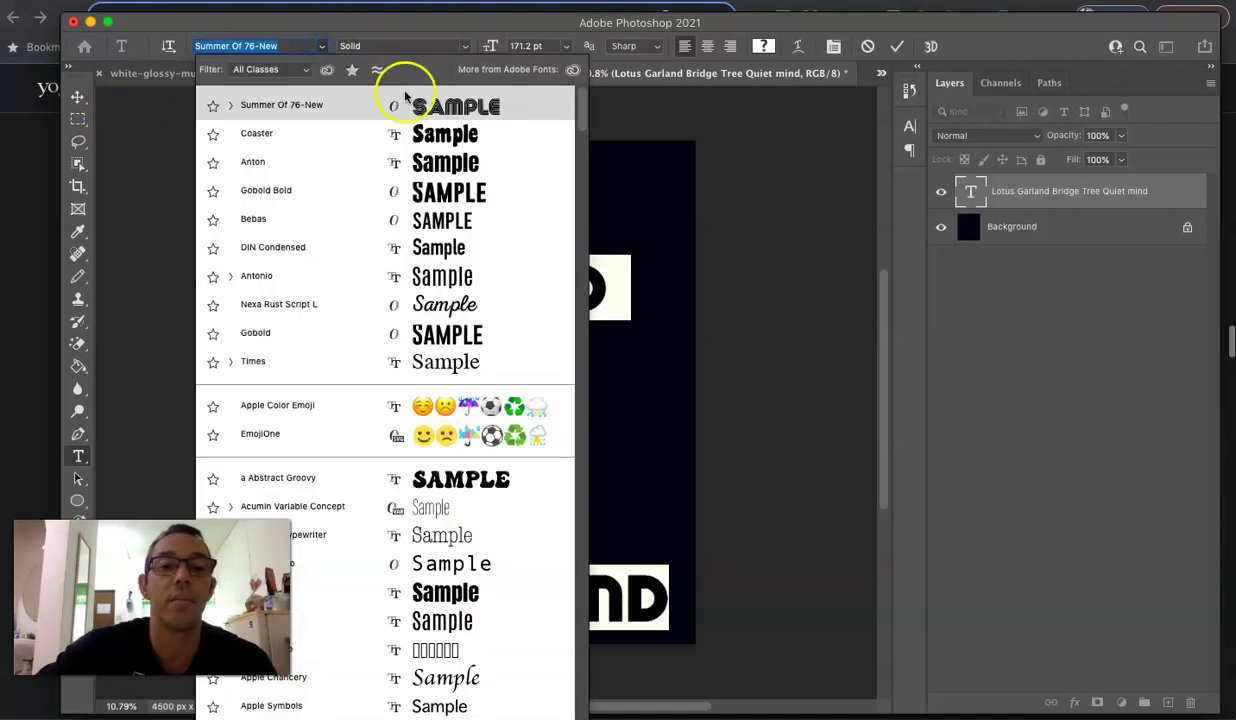
click(466, 134)
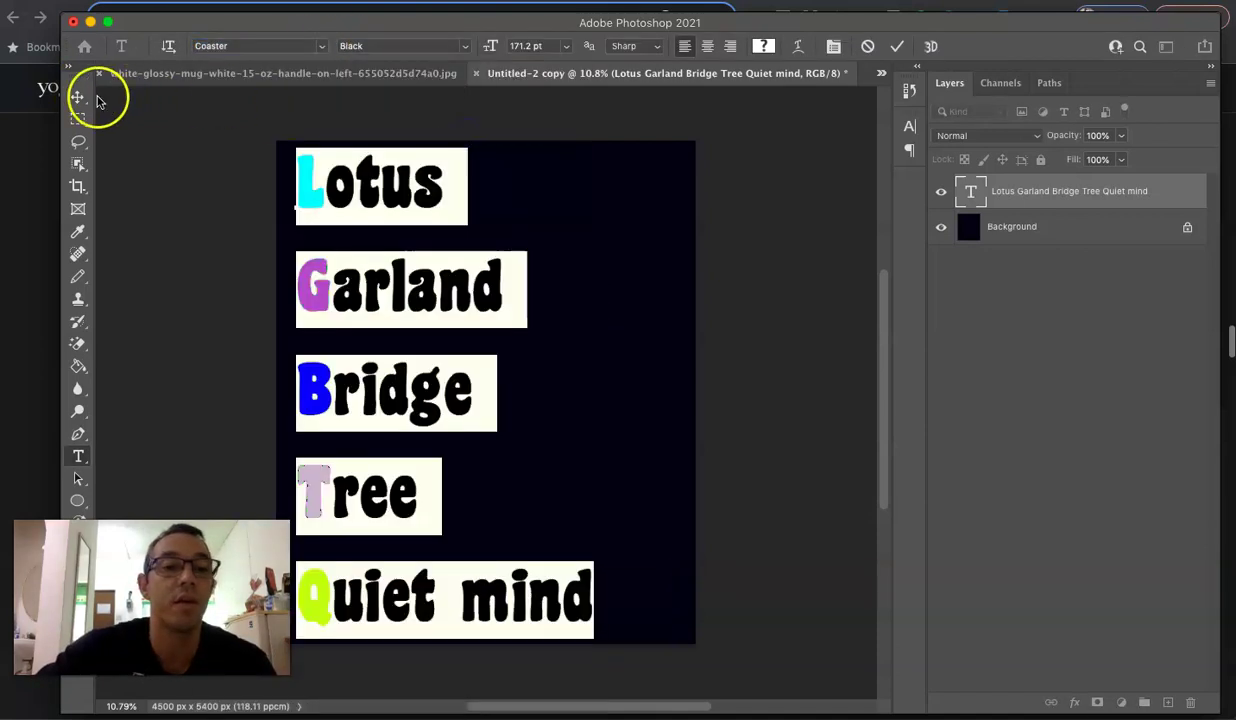
click(294, 250)
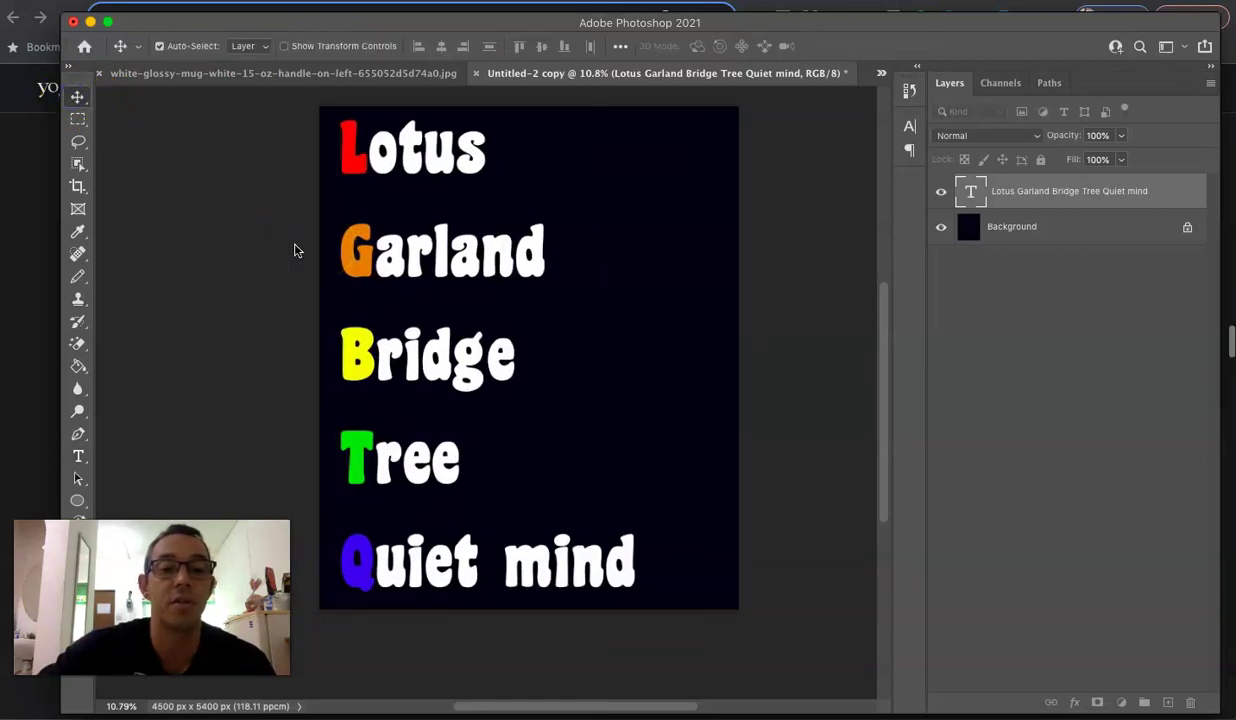
click(463, 324)
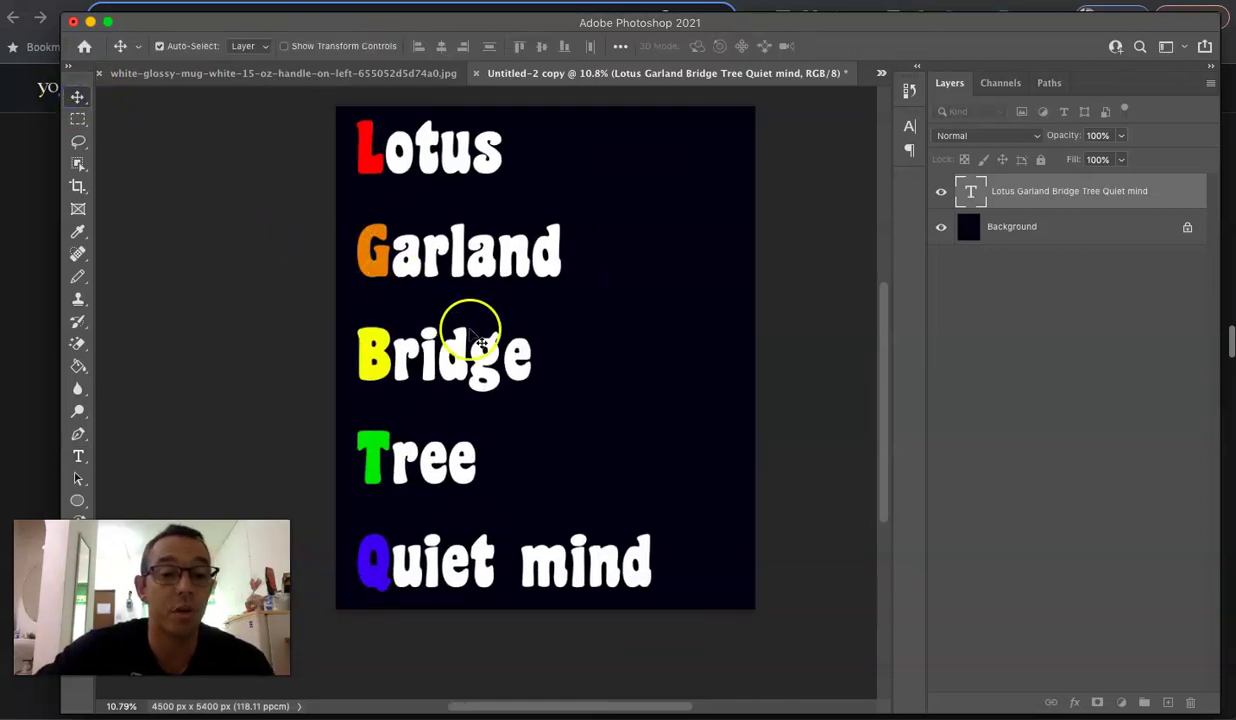
click(370, 143)
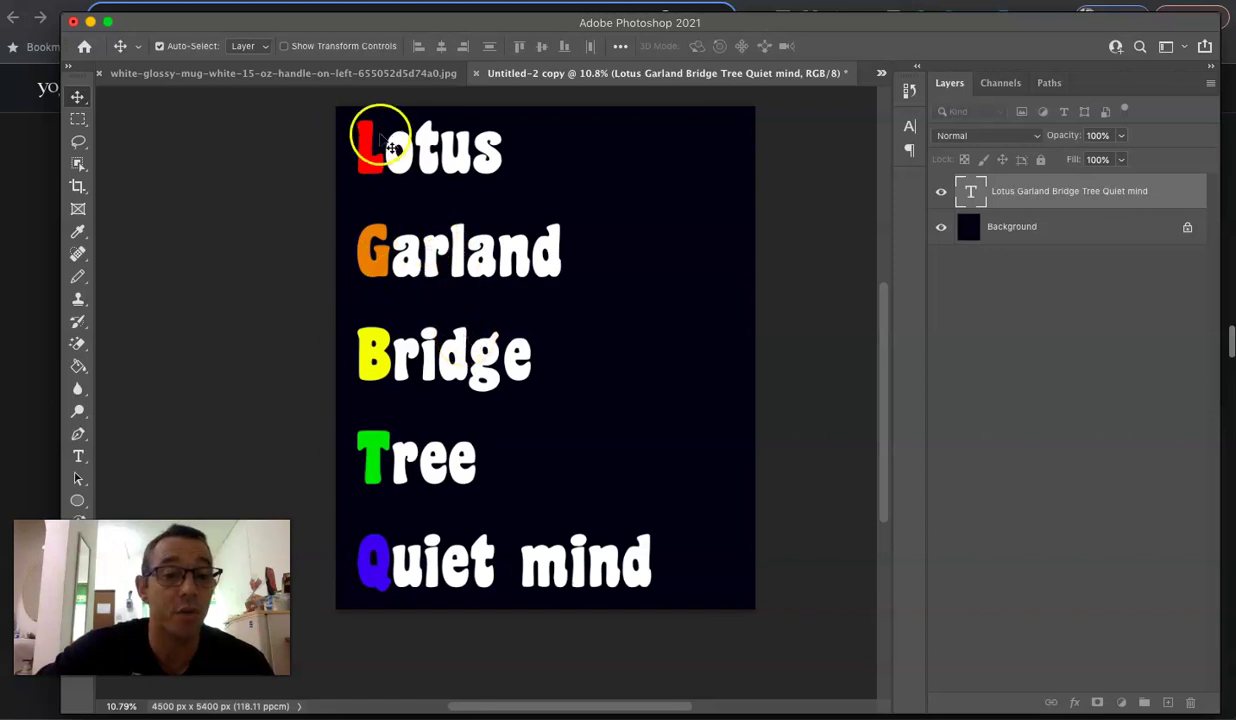
click(431, 212)
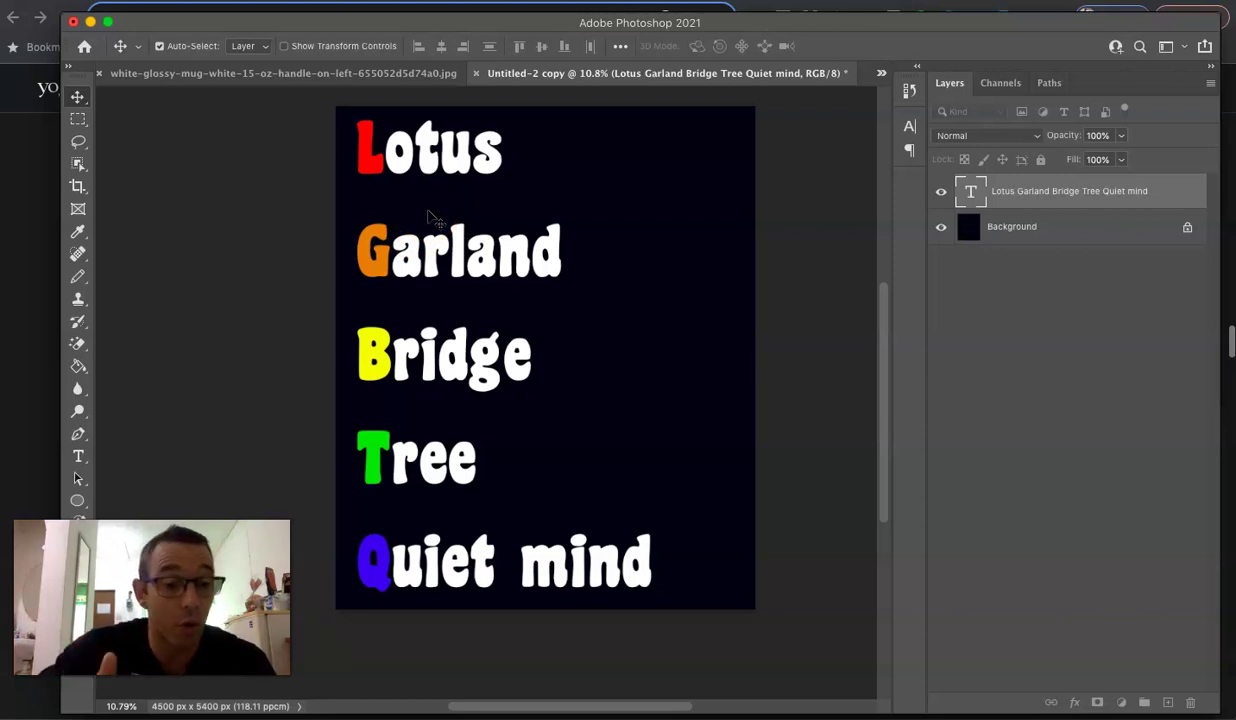
click(502, 207)
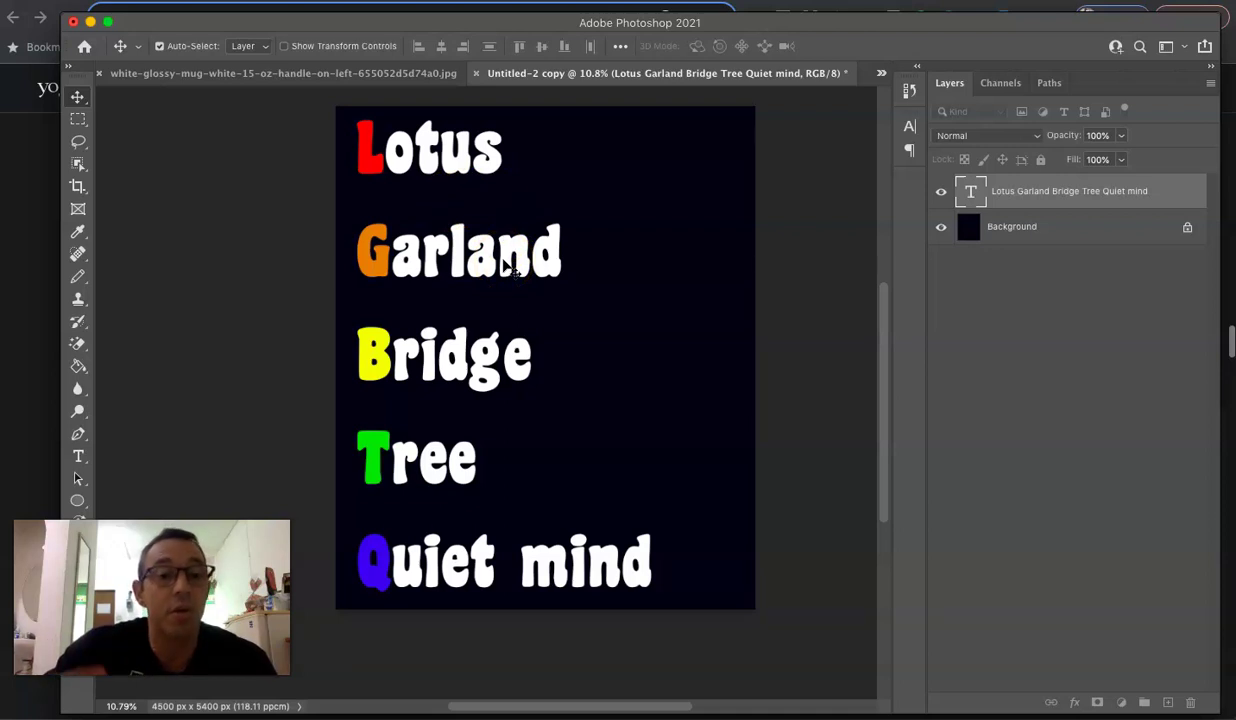
Review the other acronym designs in the open documents Untitled-2 and Untitled-2 copy 2
click(881, 75)
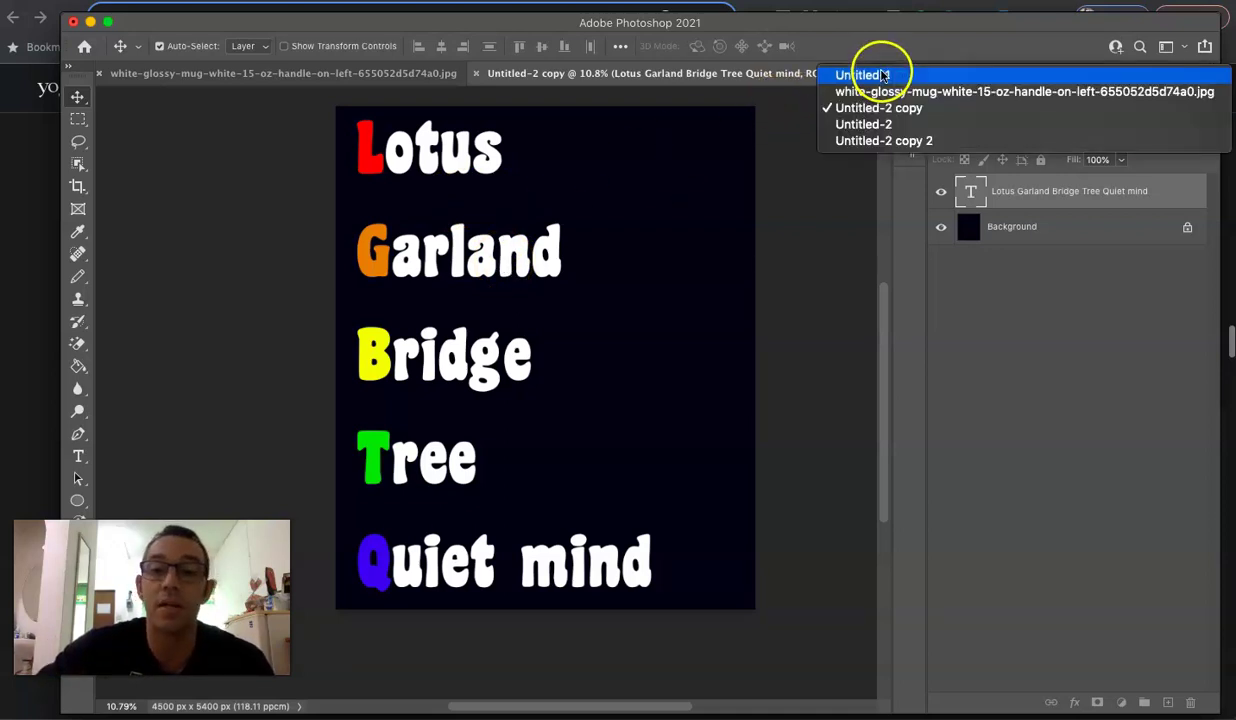
click(865, 127)
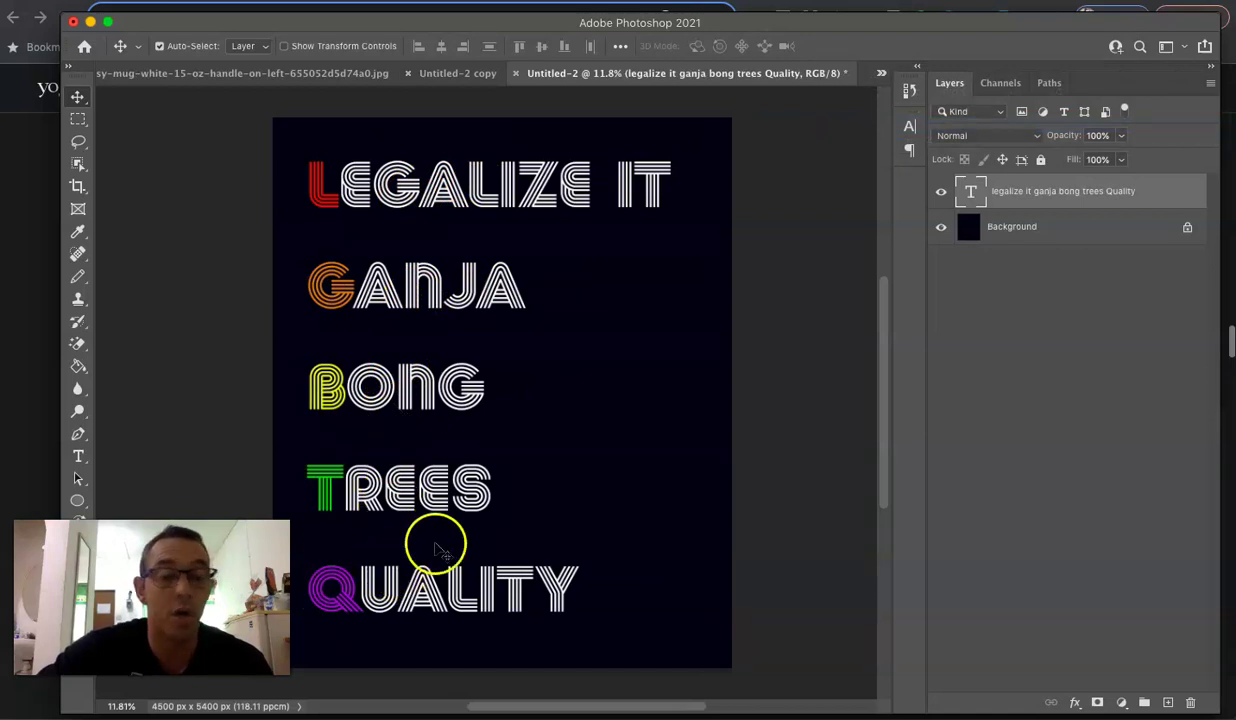
click(881, 74)
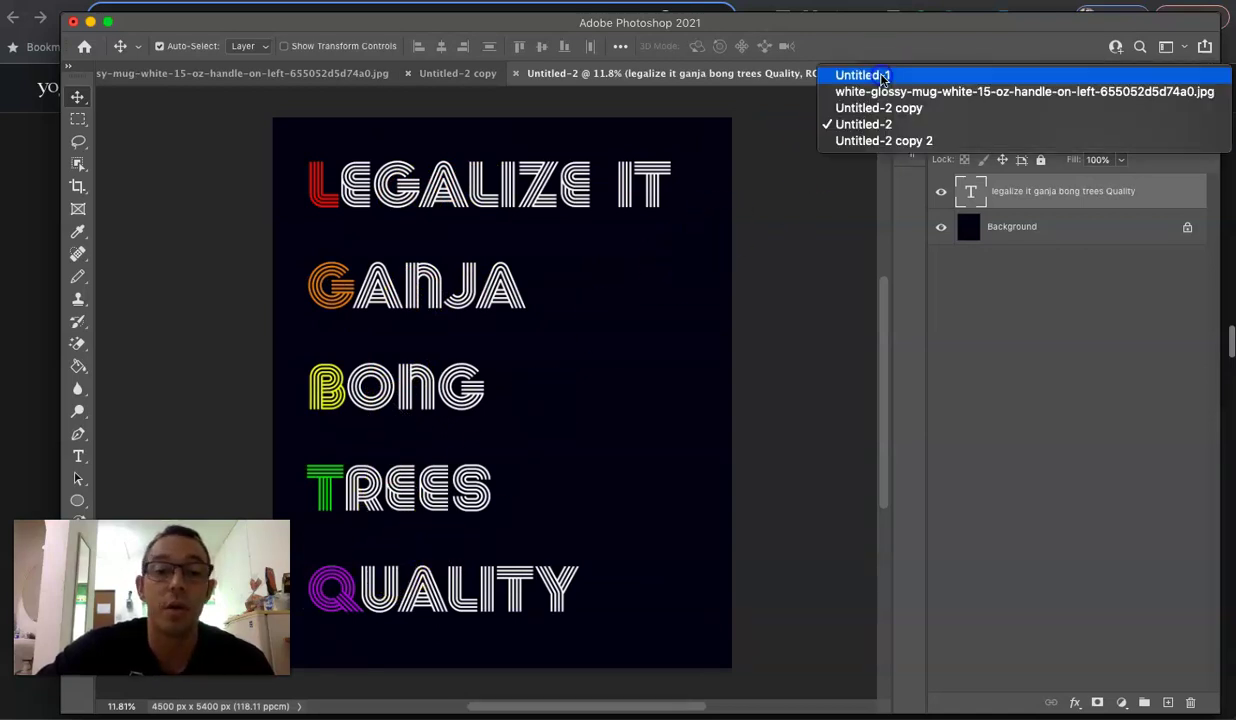
click(870, 141)
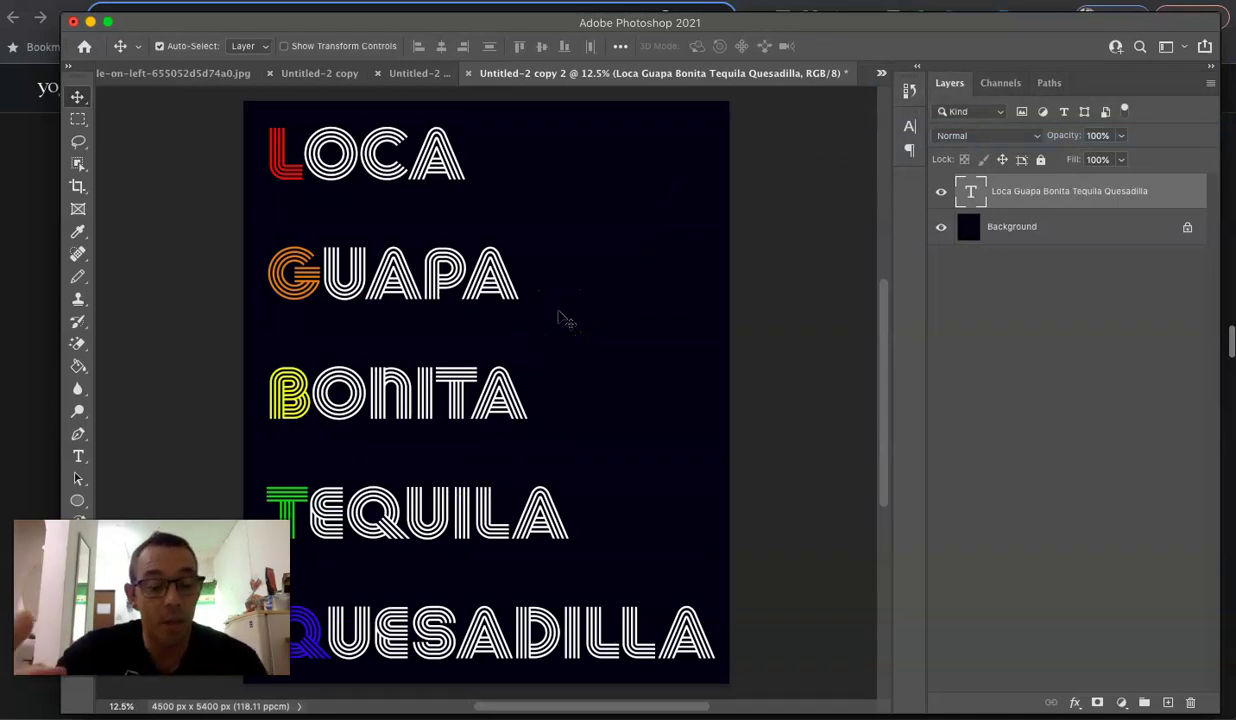
scroll(560, 318, left, 3)
click(433, 284)
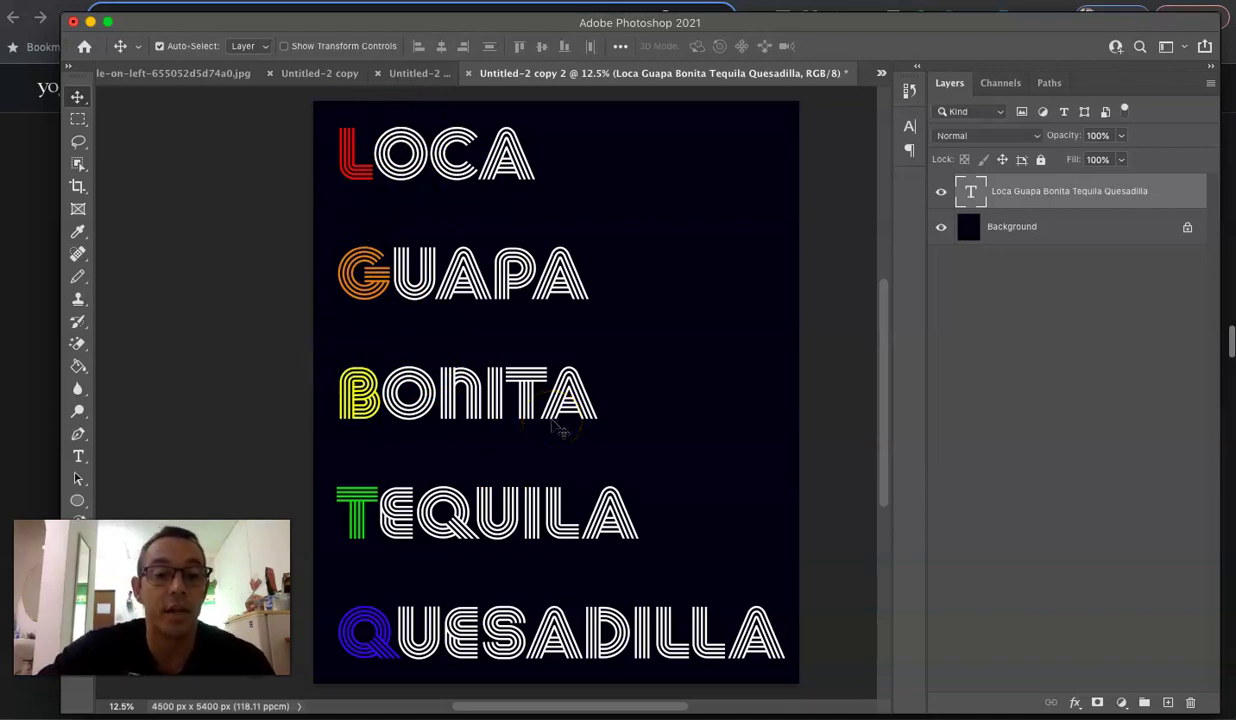
Switch to the browser and examine the lats glutes biceps triceps quads shirt designs in the Amazon results up close
click(44, 302)
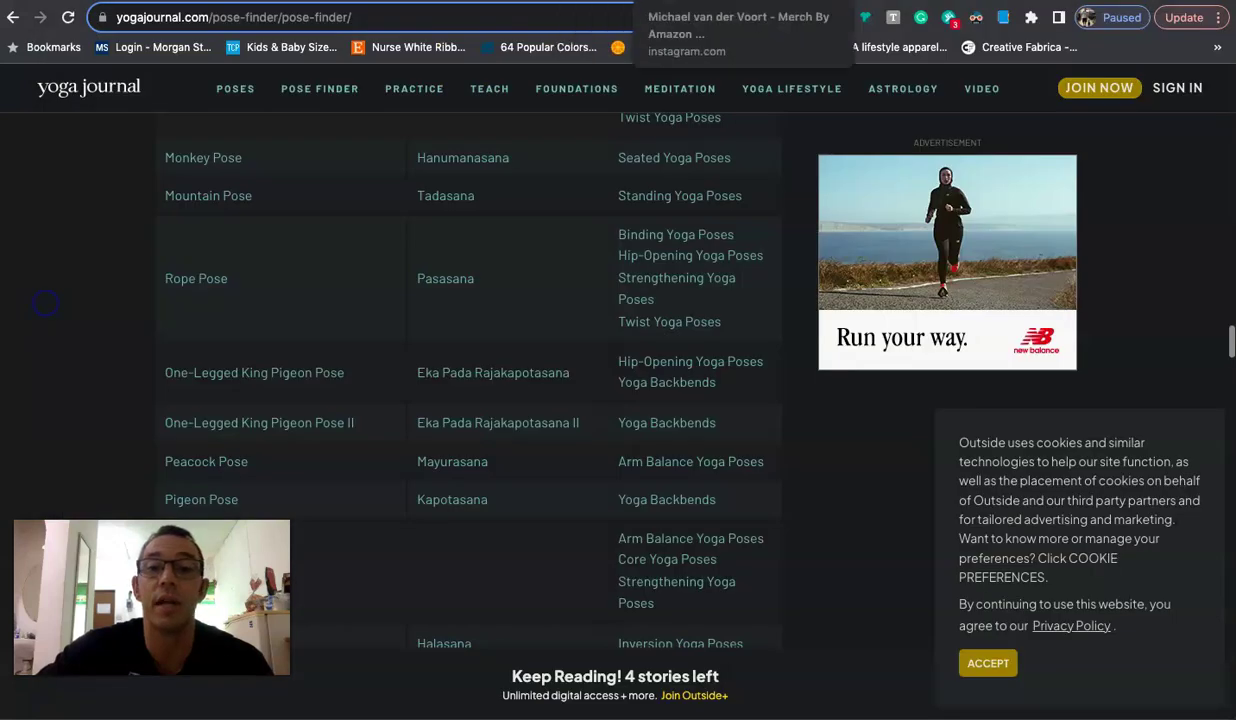
click(900, 2)
scroll(519, 395, down, 1)
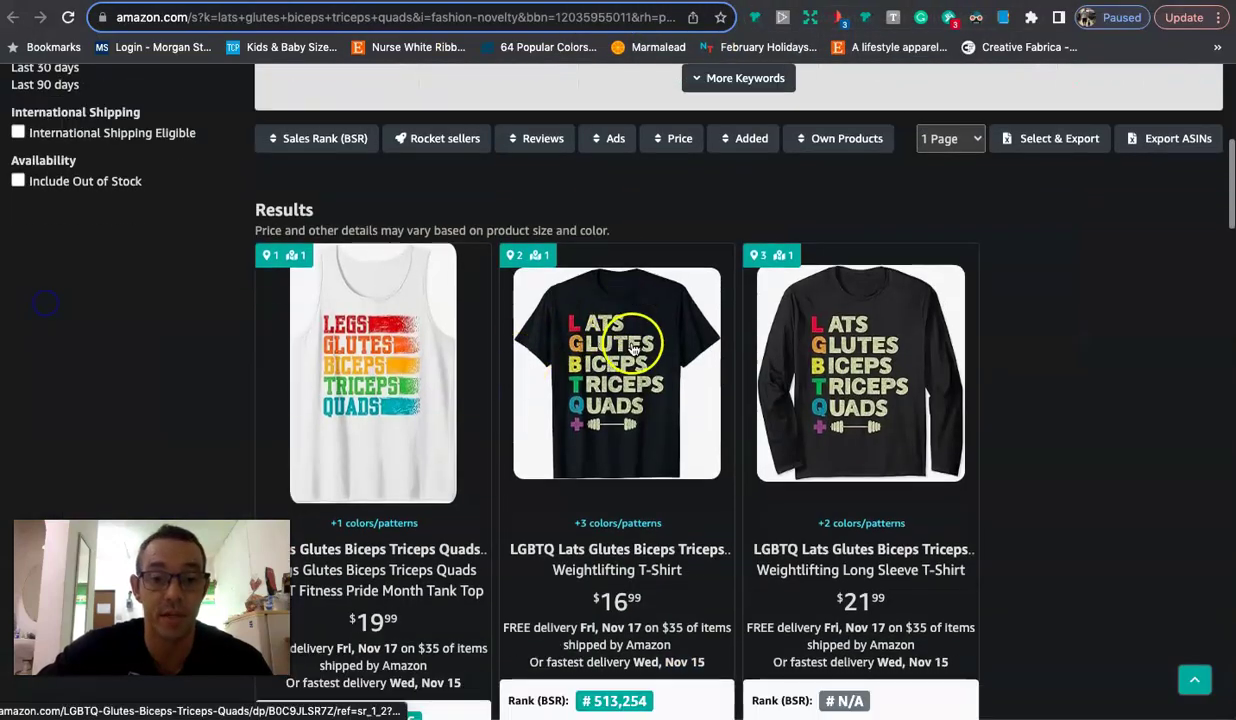
scroll(520, 307, up, 5)
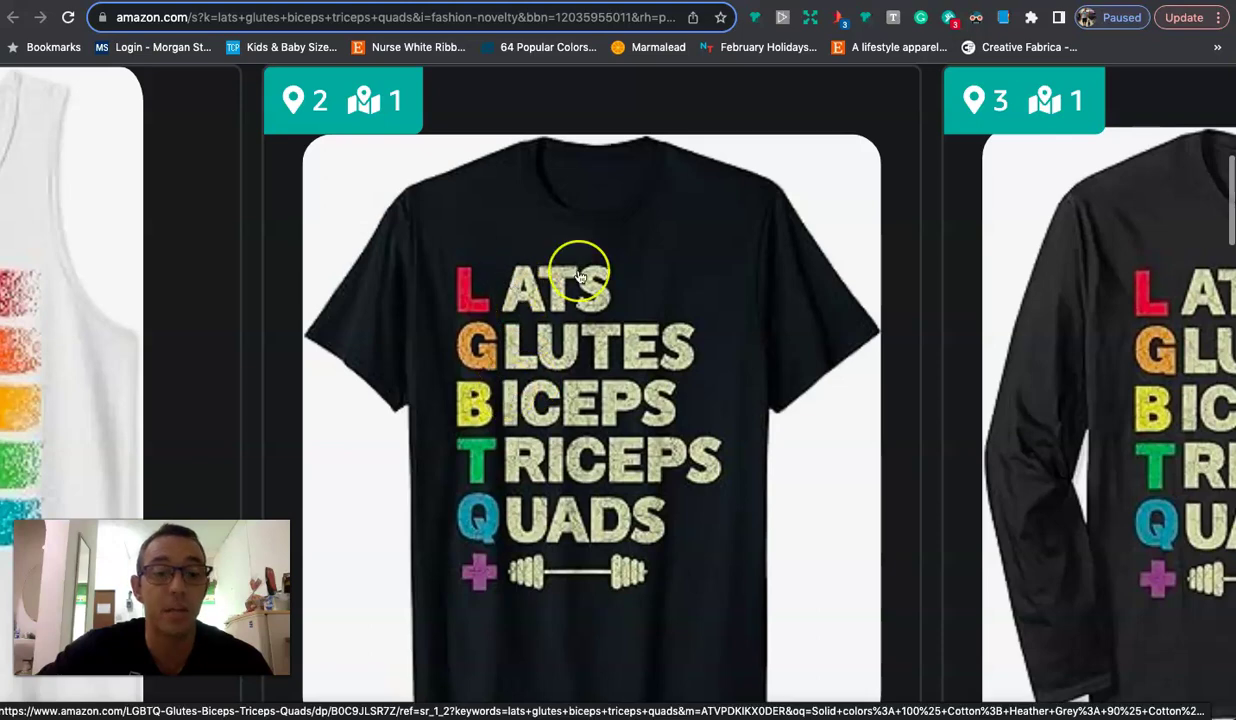
scroll(578, 270, down, 5)
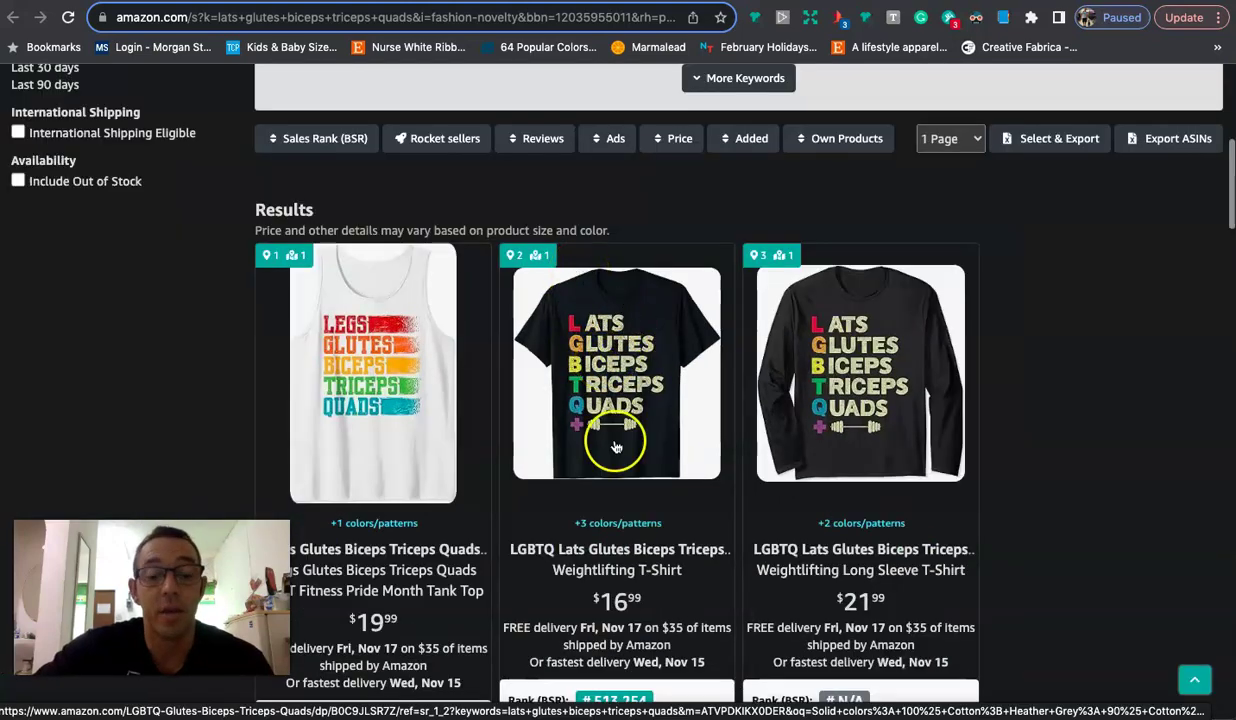
scroll(601, 436, down, 3)
scroll(615, 445, up, 3)
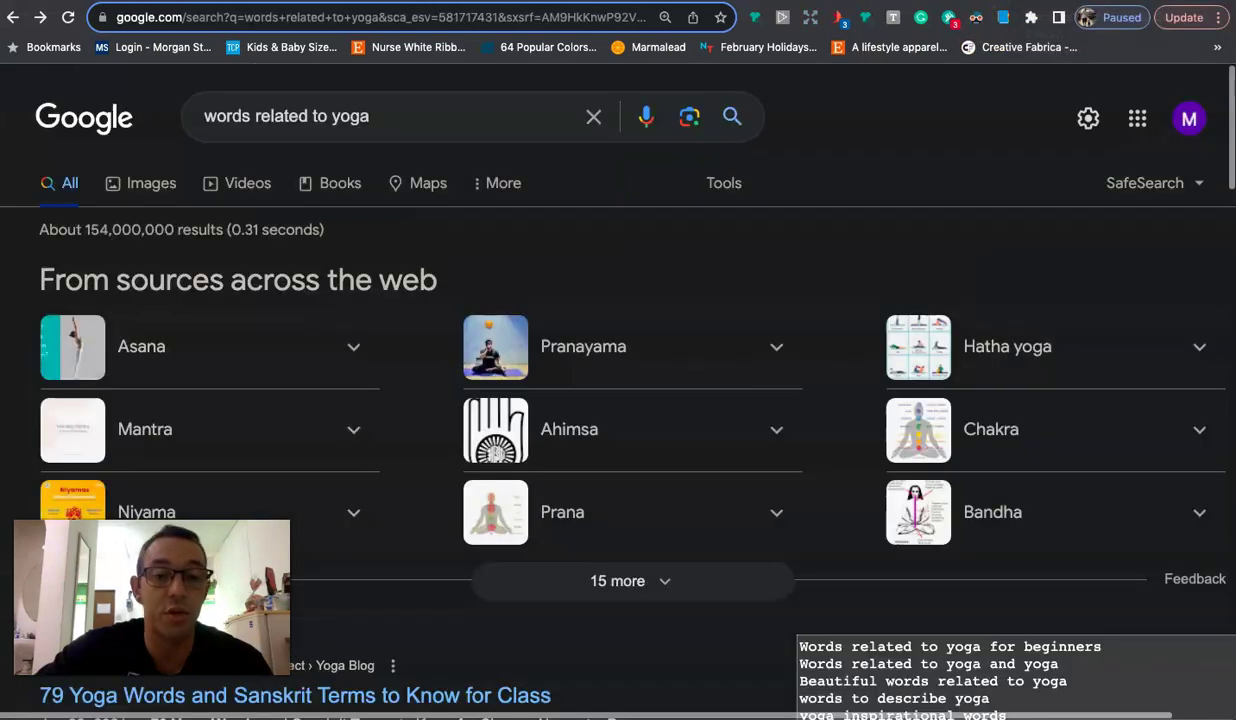
Return to the Google results for words related to yoga and open the RelatedWords.io list of yoga words
click(1120, 0)
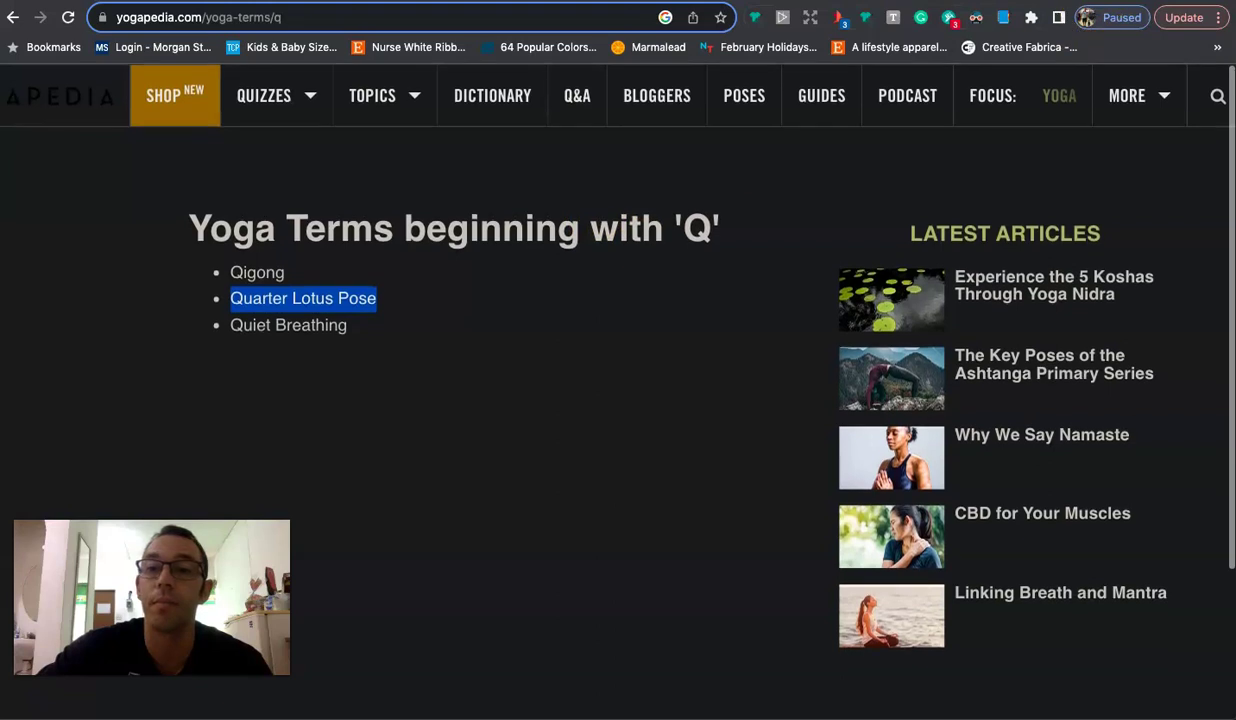
key(super+bracketleft)
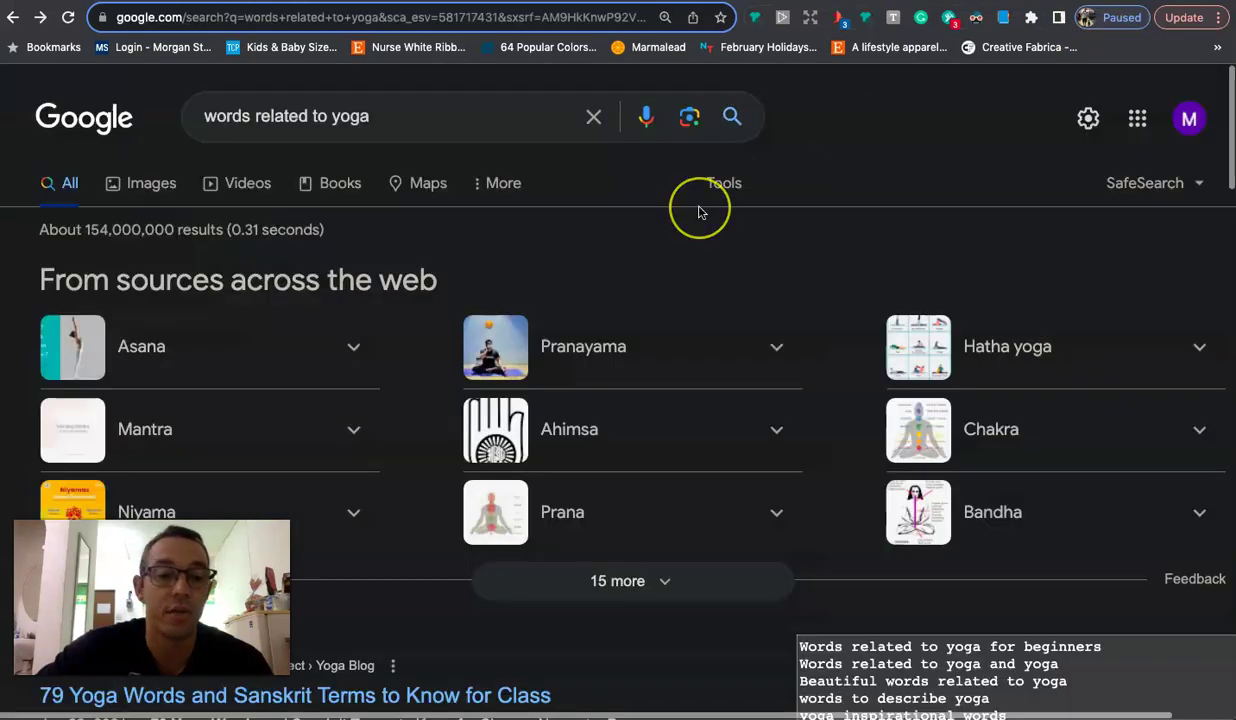
scroll(700, 210, down, 10)
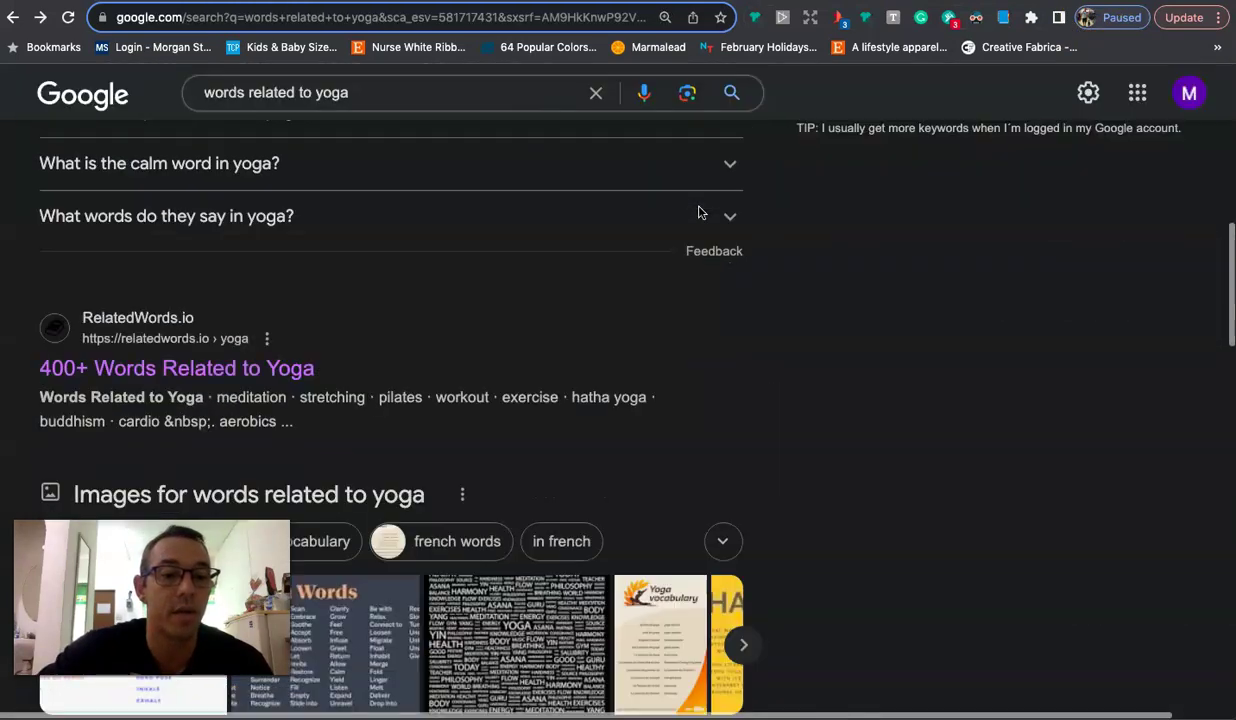
scroll(680, 210, down, 1)
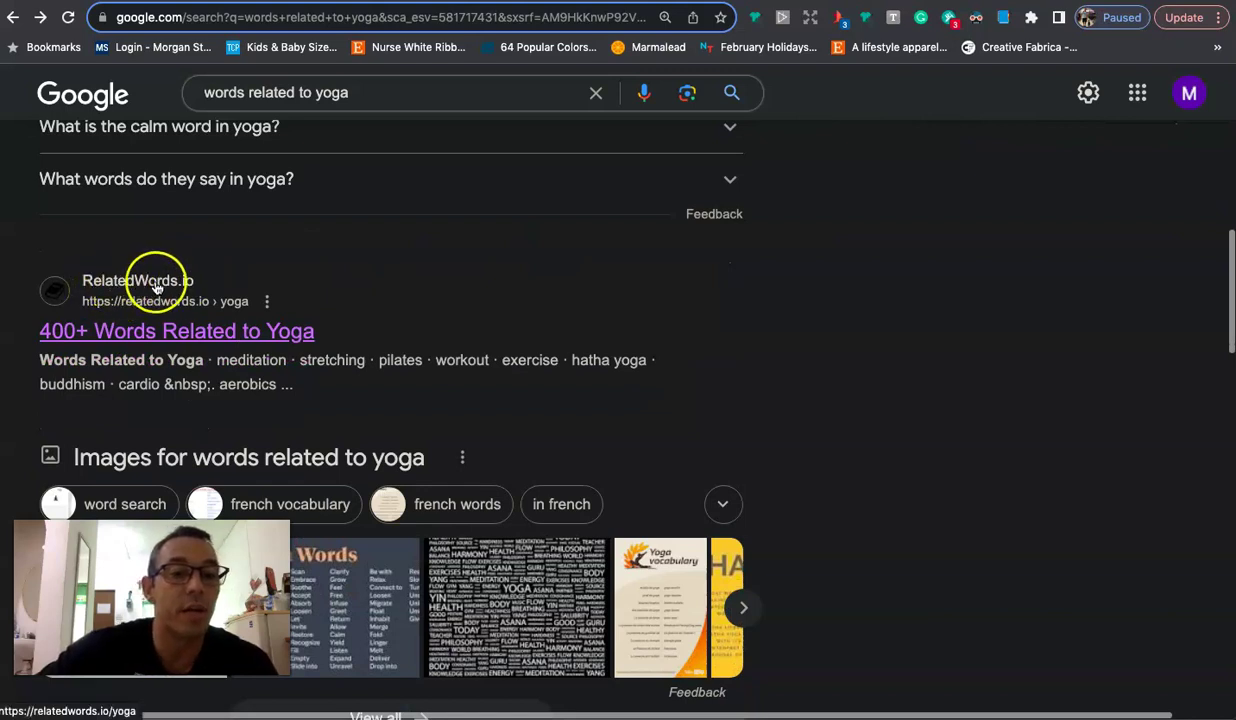
click(199, 335)
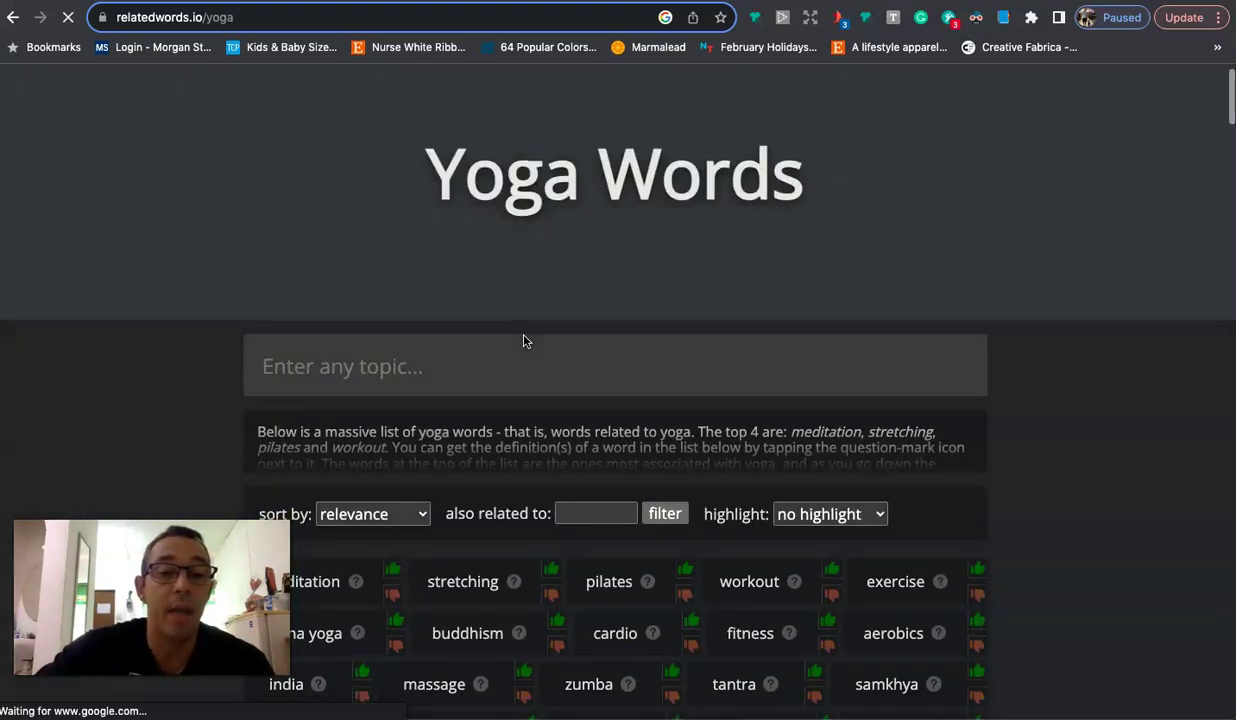
Look up words related to basketball on RelatedWords.io
click(490, 359)
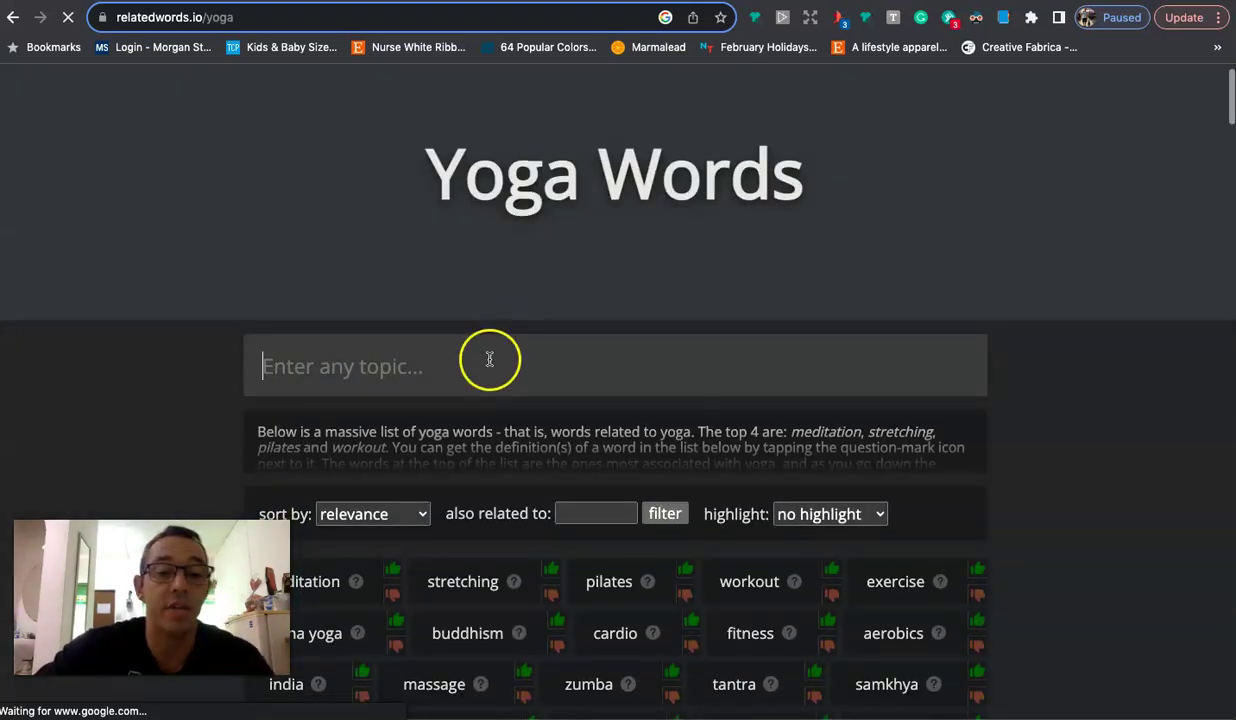
text(basketba)
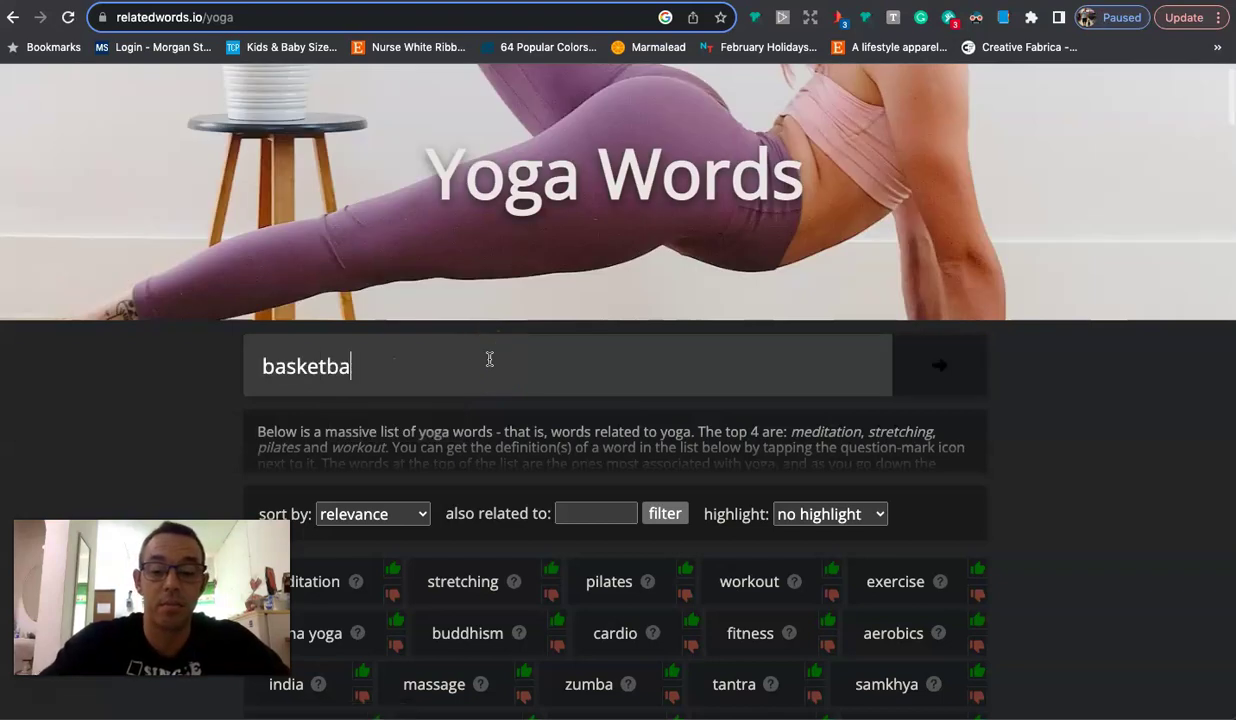
key(Return)
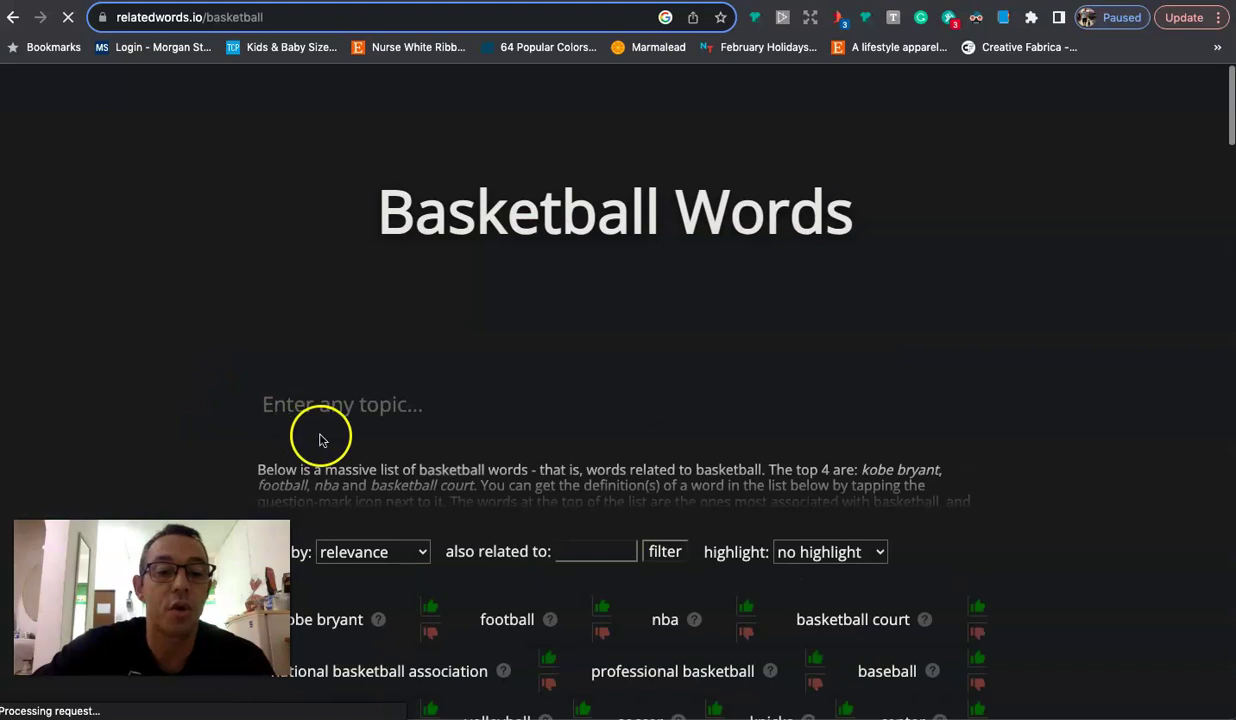
Sort the basketball words alphabetically and look through the list for usable terms
scroll(330, 435, down, 2)
click(423, 368)
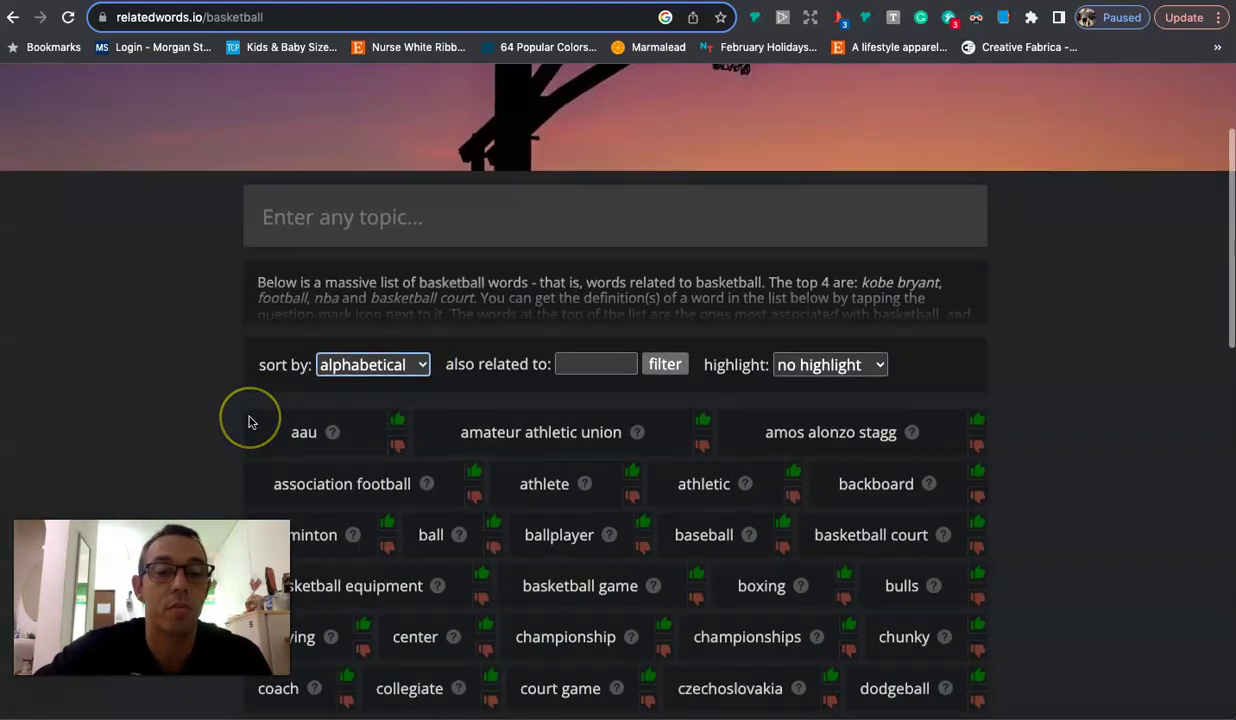
scroll(250, 421, down, 1)
scroll(250, 421, down, 6)
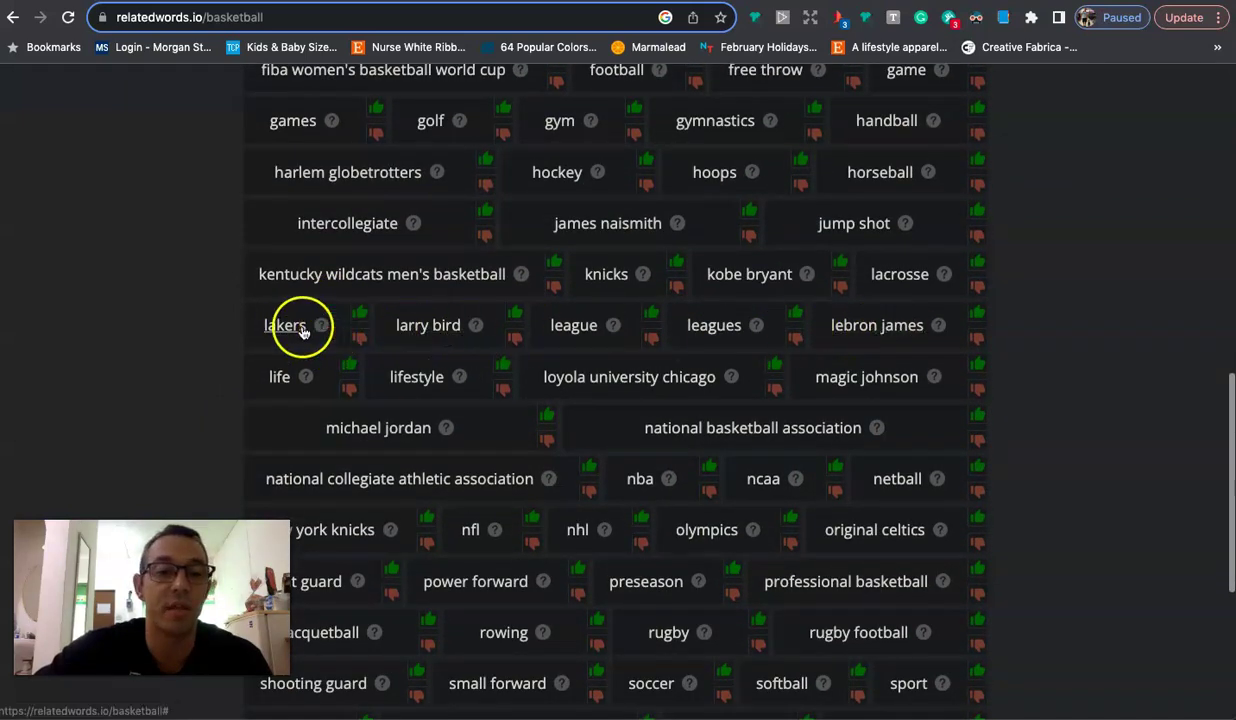
scroll(491, 367, up, 10)
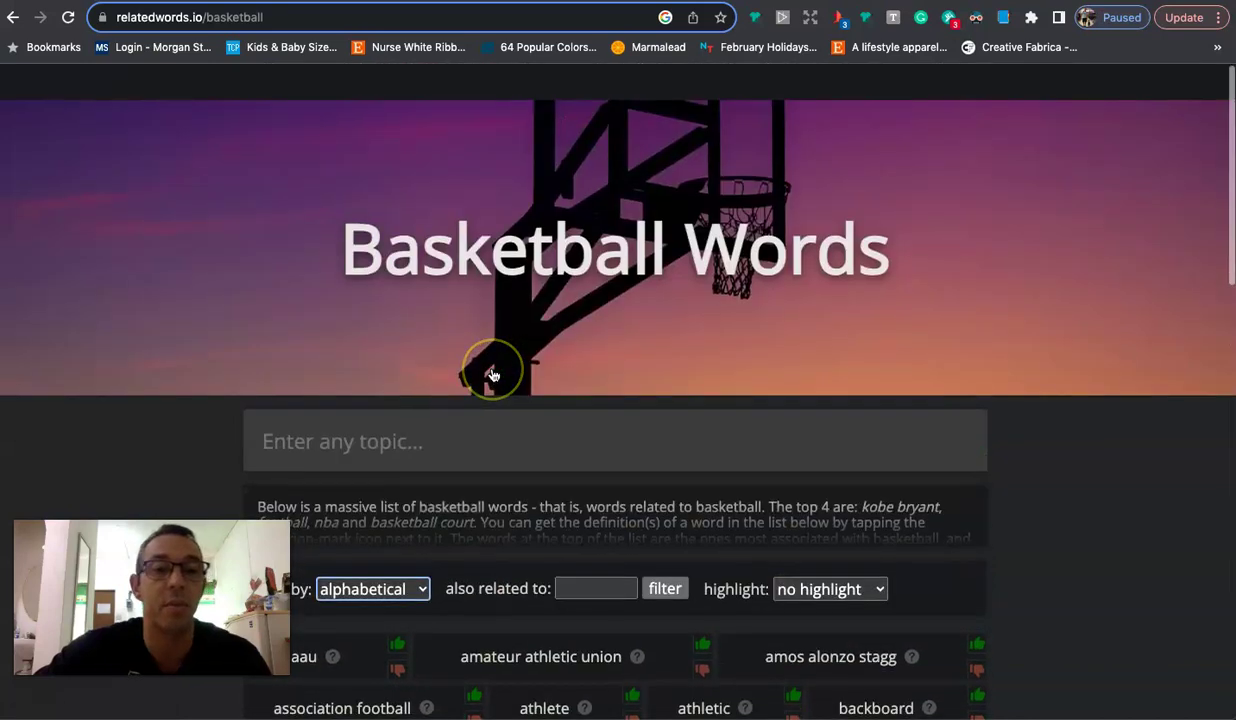
Look up words related to coffee and browse the resulting word list
click(459, 390)
text(coff)
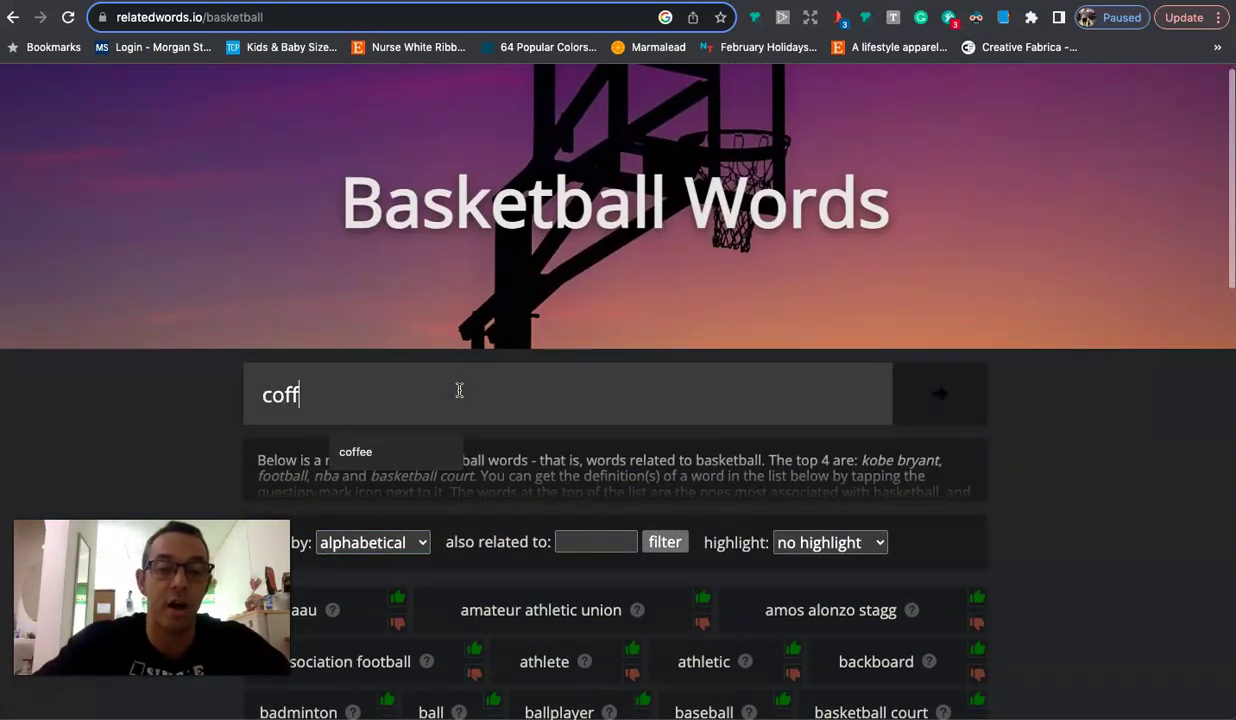
text(ee)
key(Return)
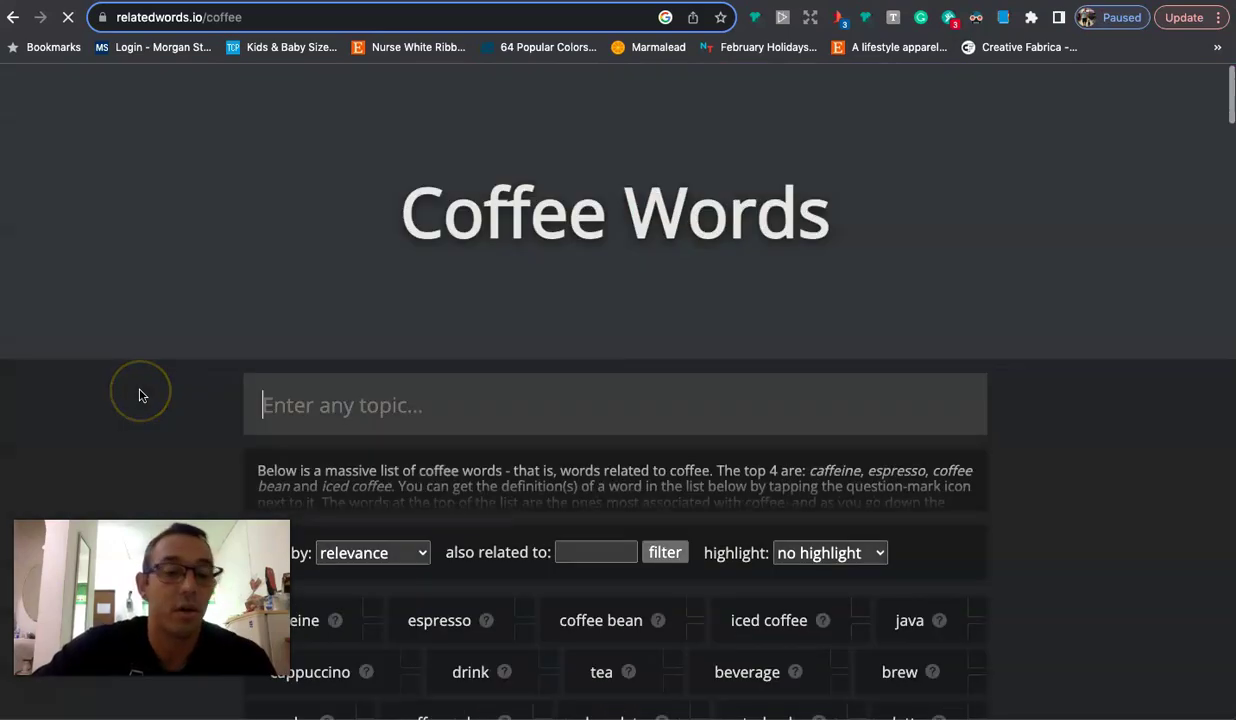
scroll(140, 395, down, 5)
scroll(140, 395, down, 6)
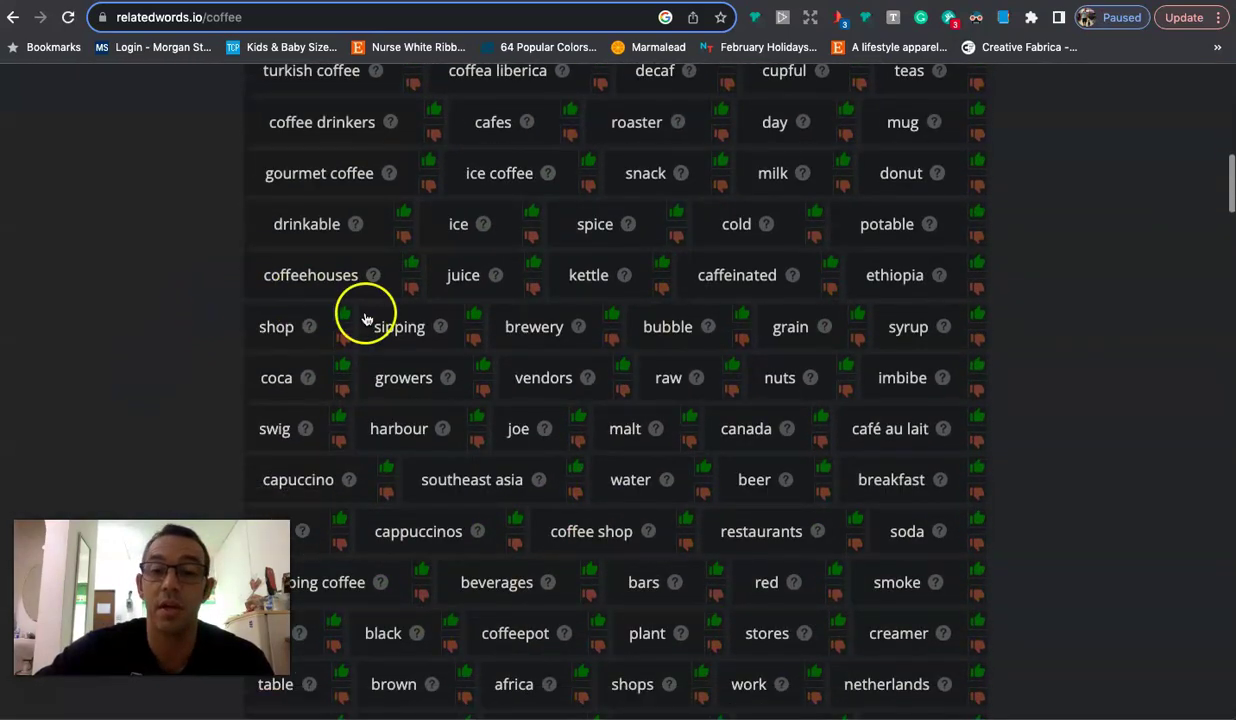
scroll(397, 428, down, 1)
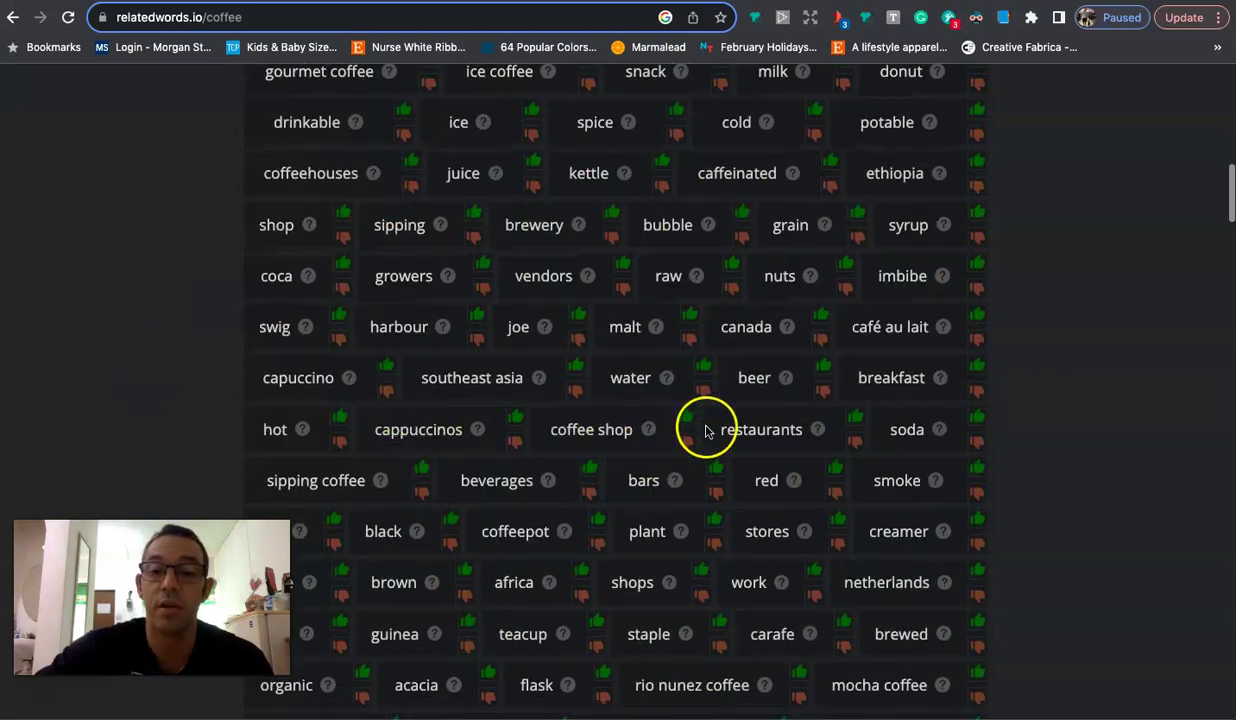
Sort the coffee words in alphabetical order
scroll(388, 345, up, 8)
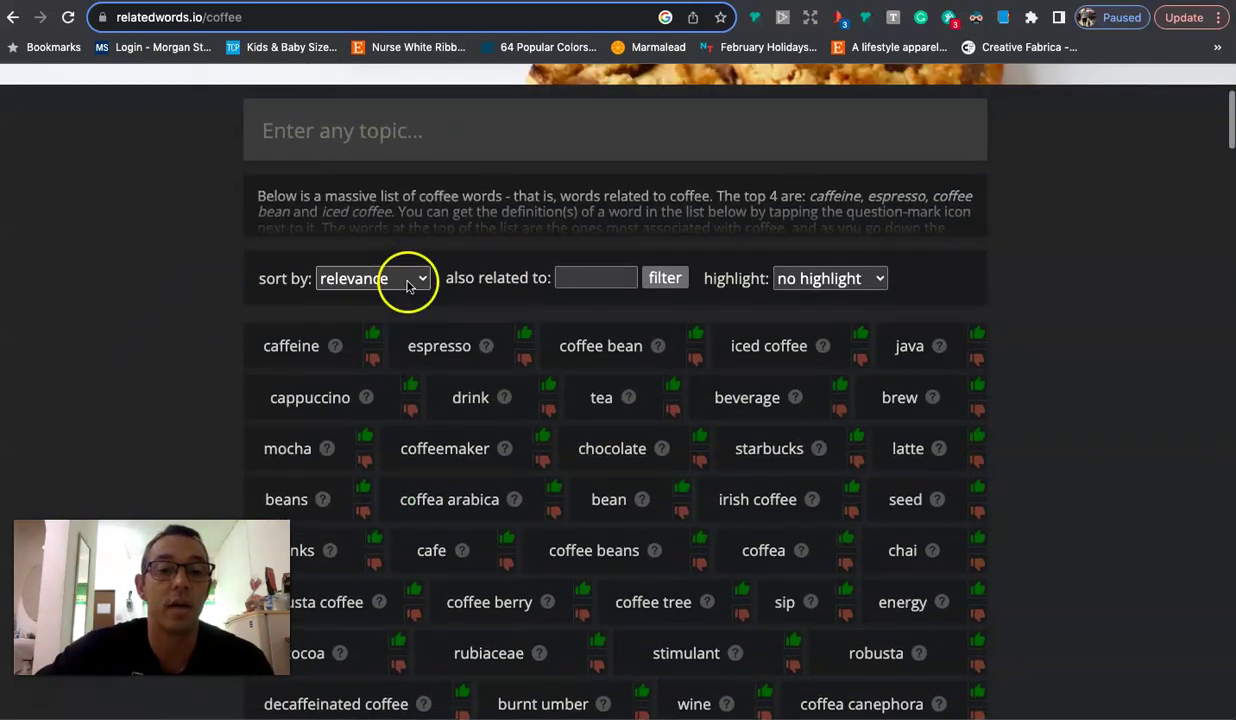
click(407, 282)
click(597, 510)
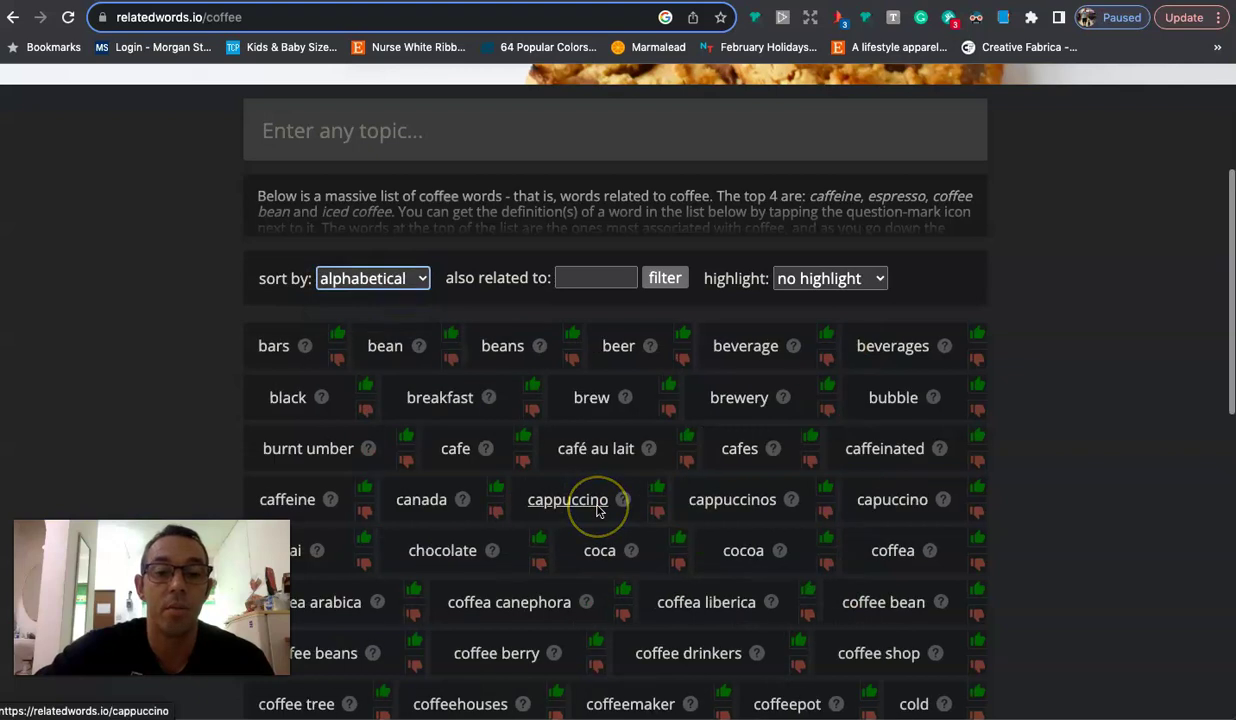
Examine the alphabetical coffee word list for terms whose initials could form the acronym
scroll(601, 499, down, 6)
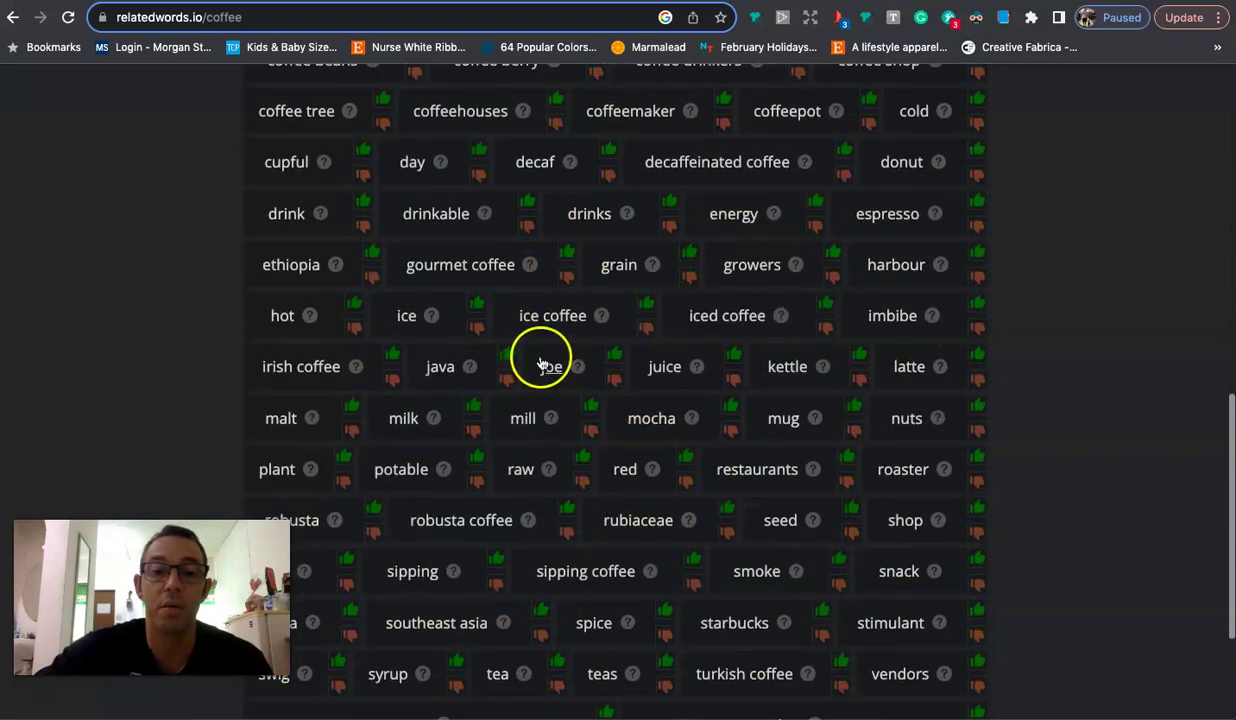
scroll(580, 462, up, 1)
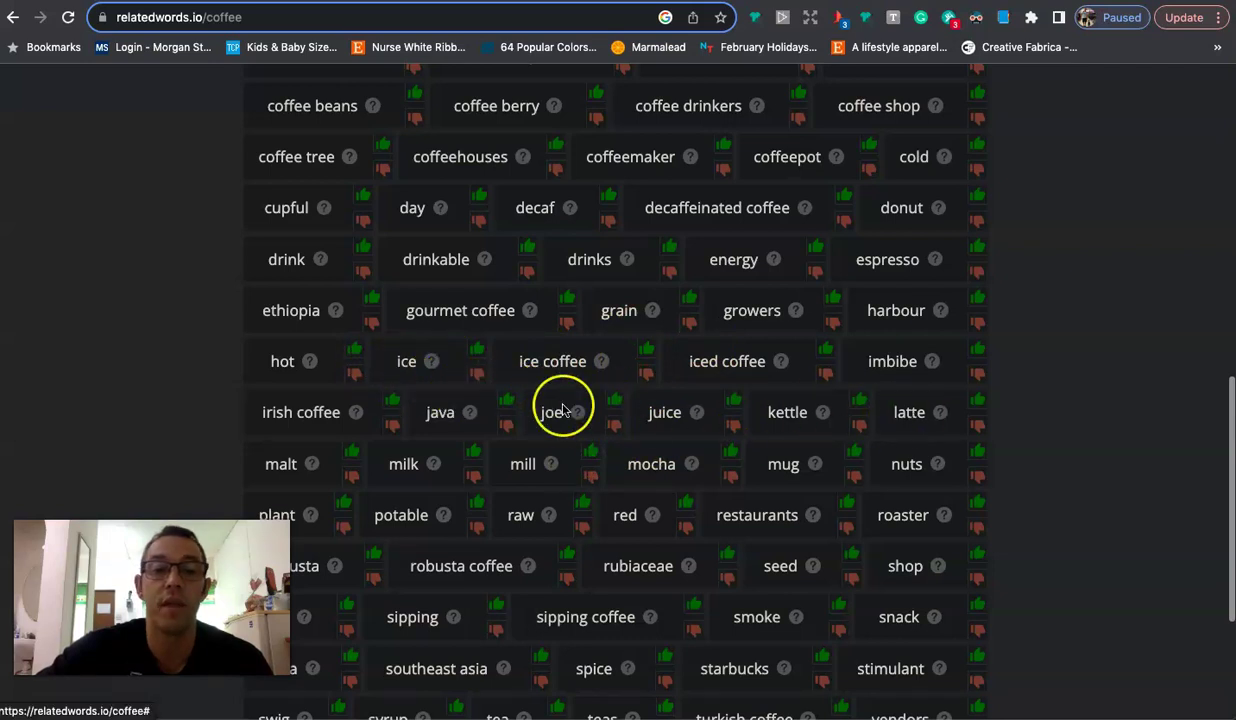
scroll(565, 412, up, 5)
scroll(562, 410, up, 2)
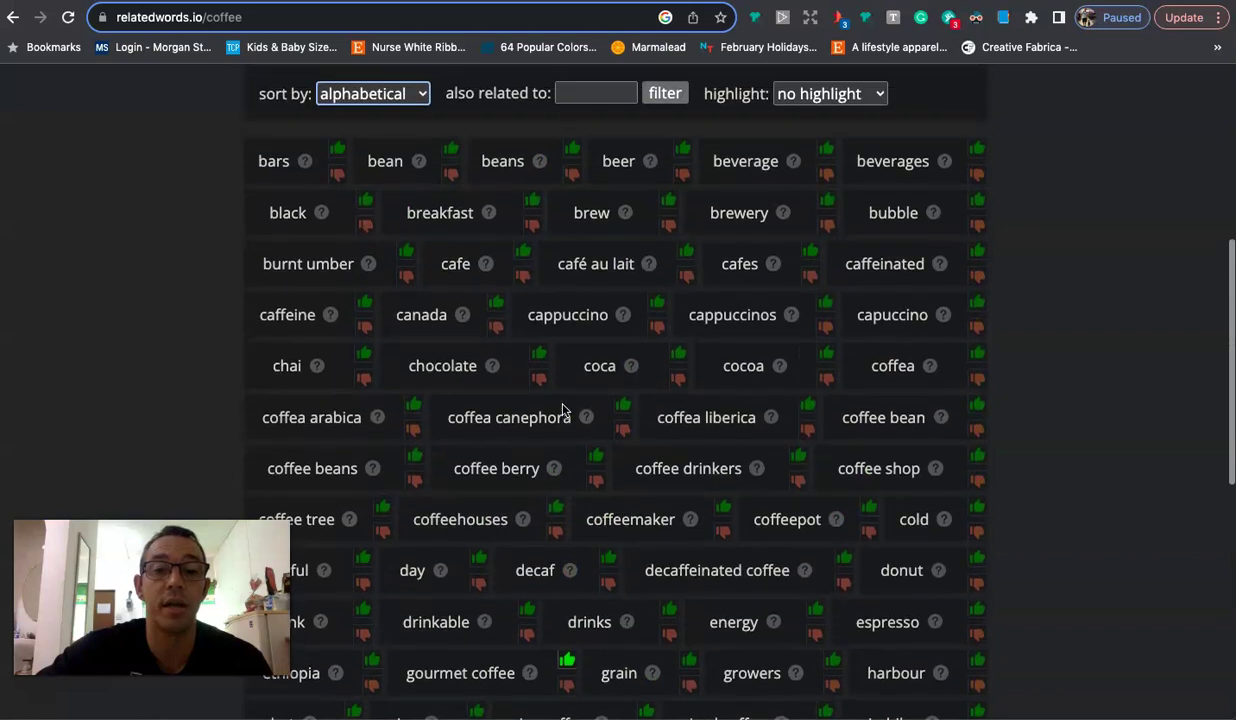
scroll(590, 461, down, 1)
scroll(594, 472, down, 2)
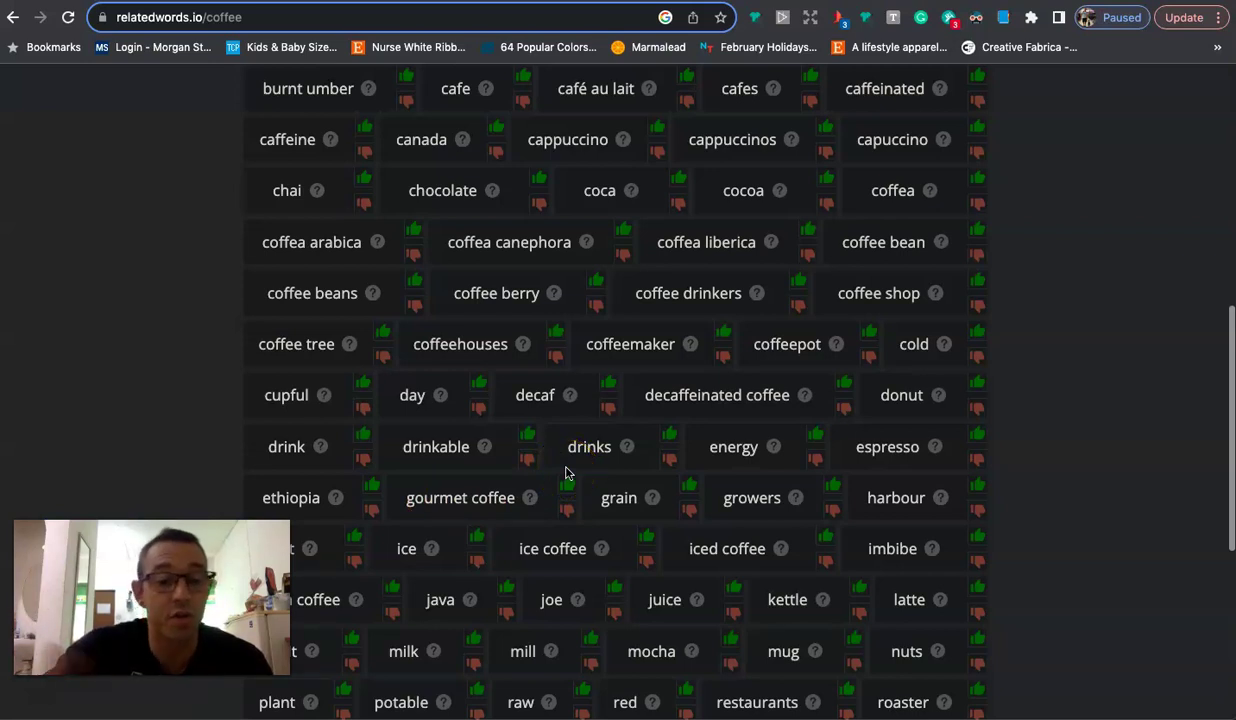
scroll(566, 473, up, 1)
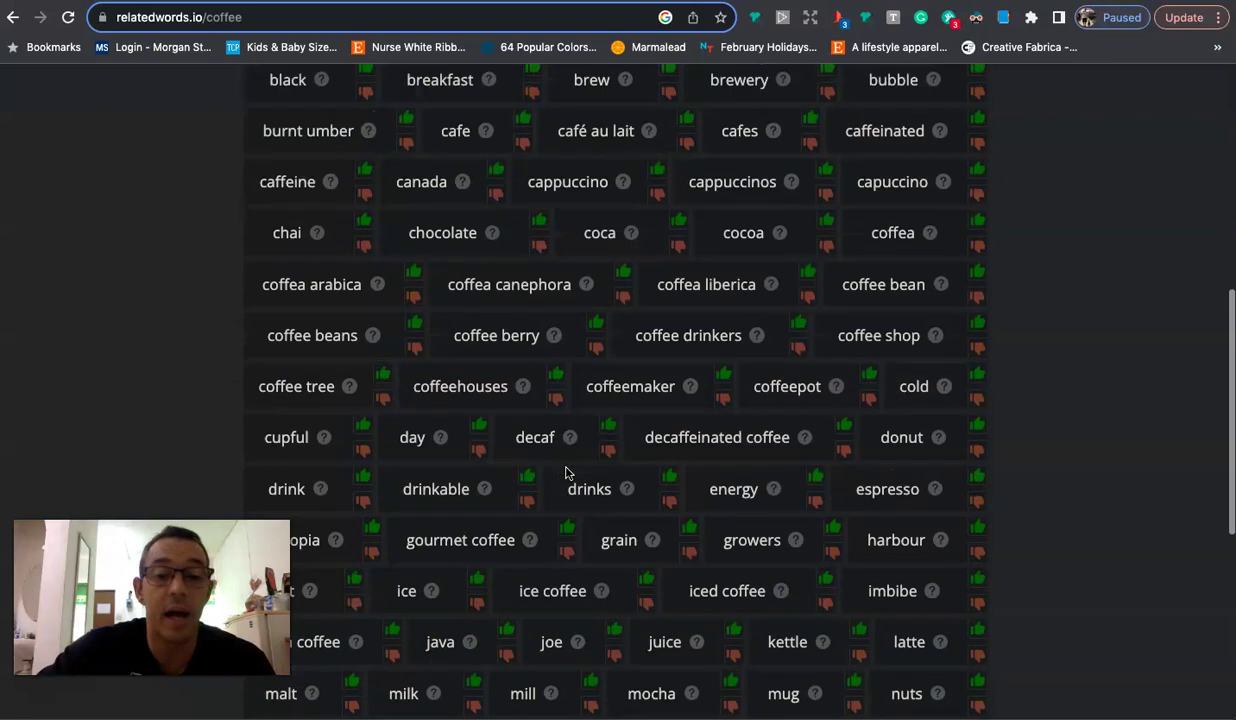
scroll(566, 473, up, 6)
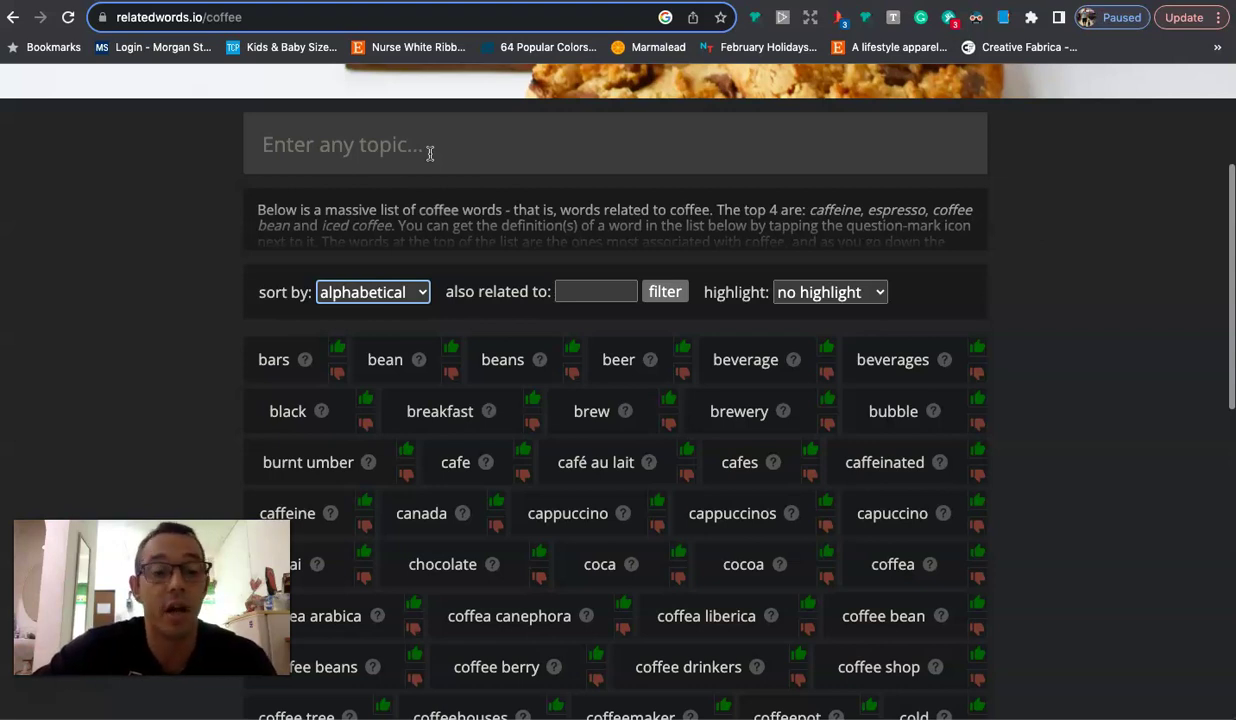
click(463, 124)
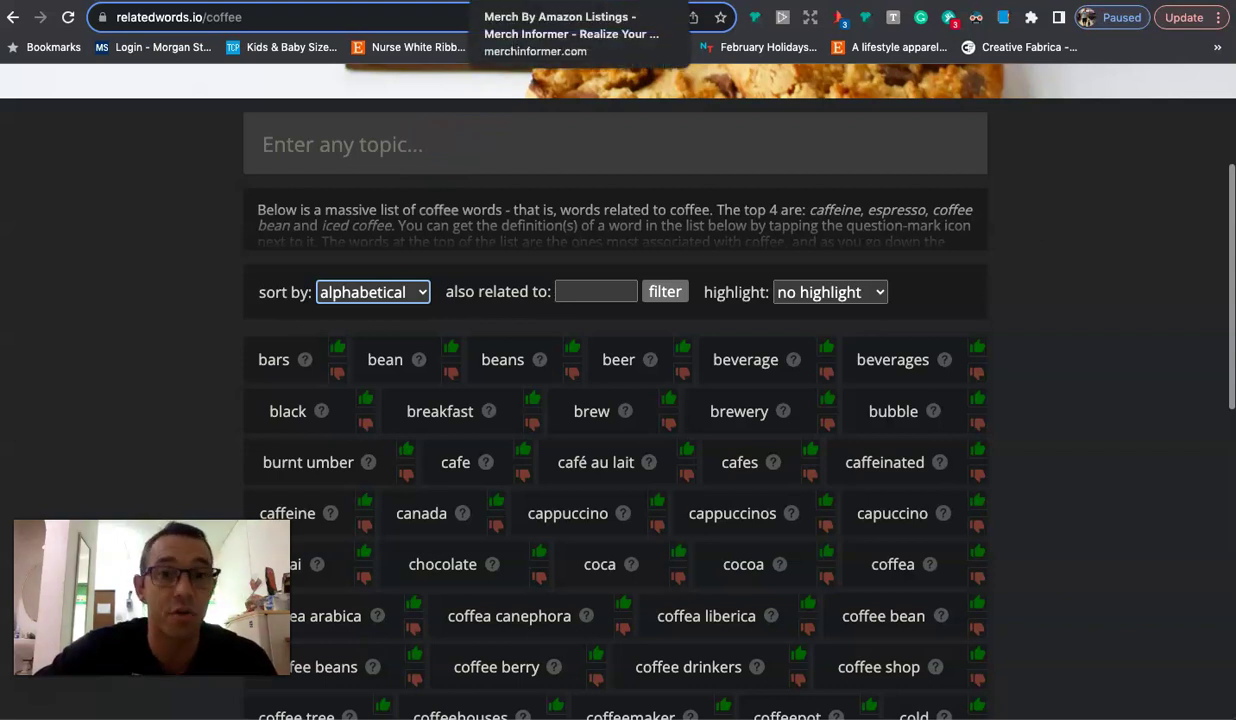
Switch to Merch Informer, clear the keyword phrase, and search Amazon for all US Merch T-shirts
click(540, 1)
key(ctrl+Tab)
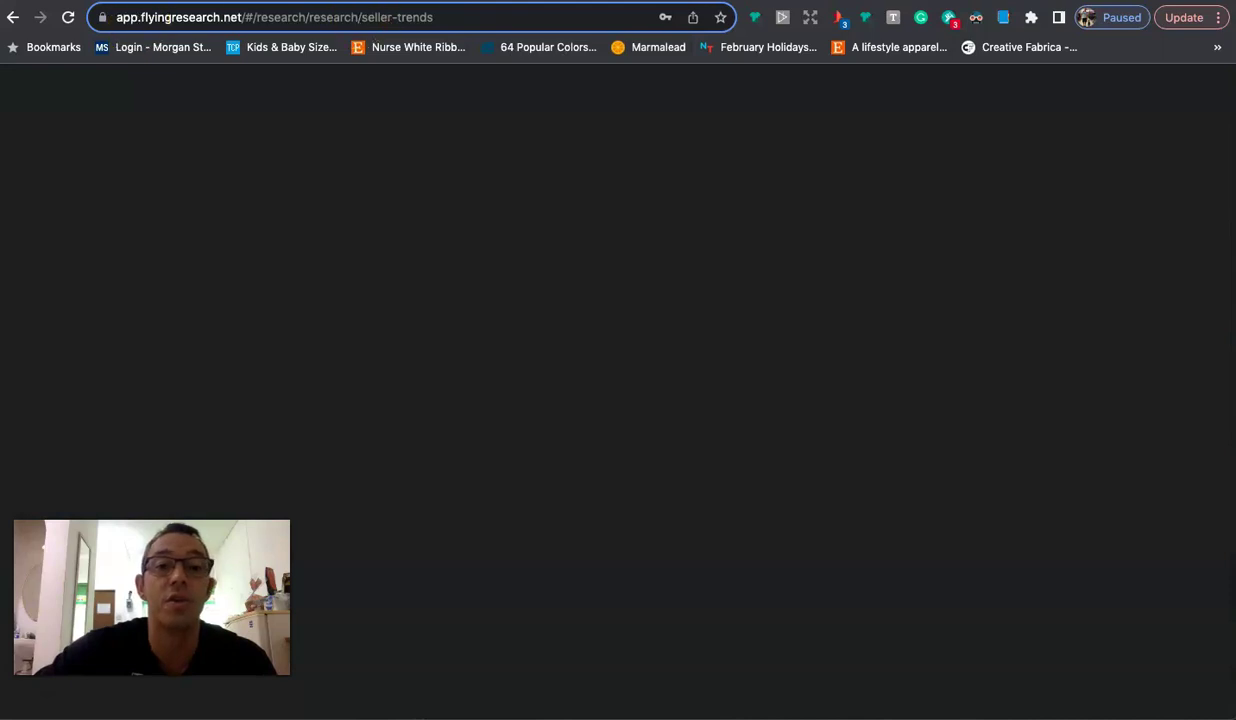
click(575, 2)
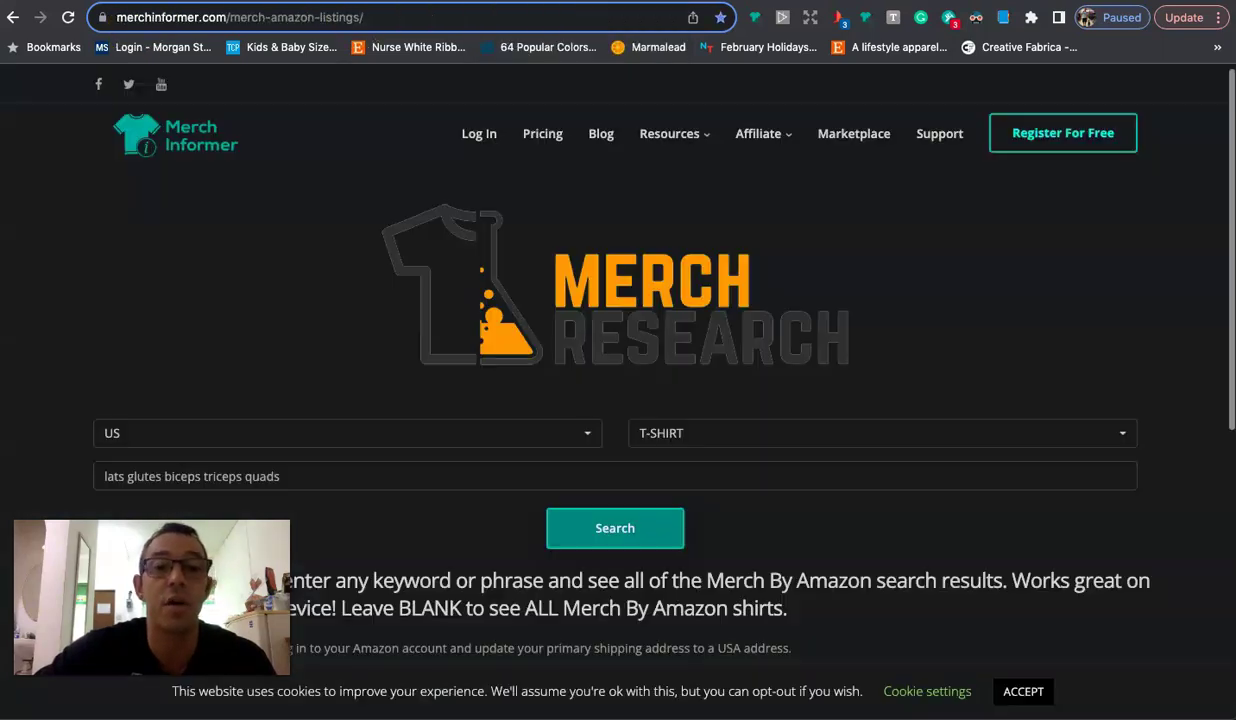
click(380, 476)
triple_click(380, 476)
key(BackSpace)
click(629, 532)
click(716, 371)
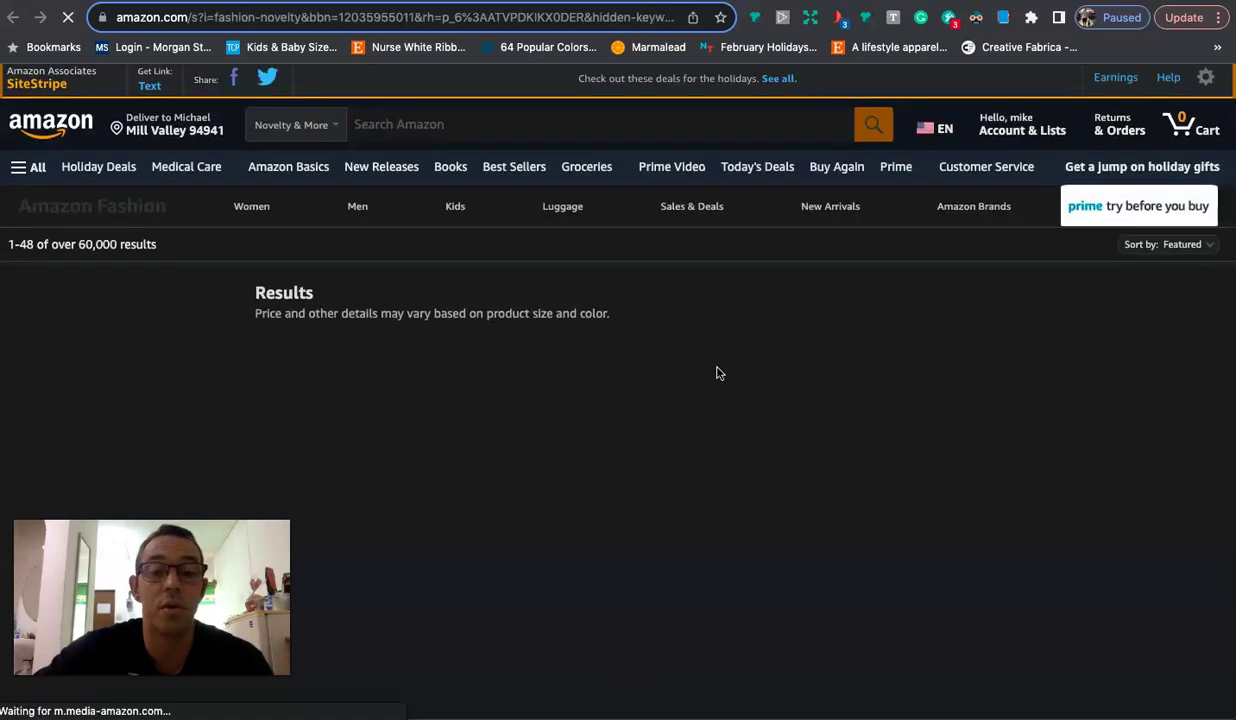
Examine the shirt designs and product niches in the unfiltered Amazon results for new topic ideas
scroll(717, 372, down, 8)
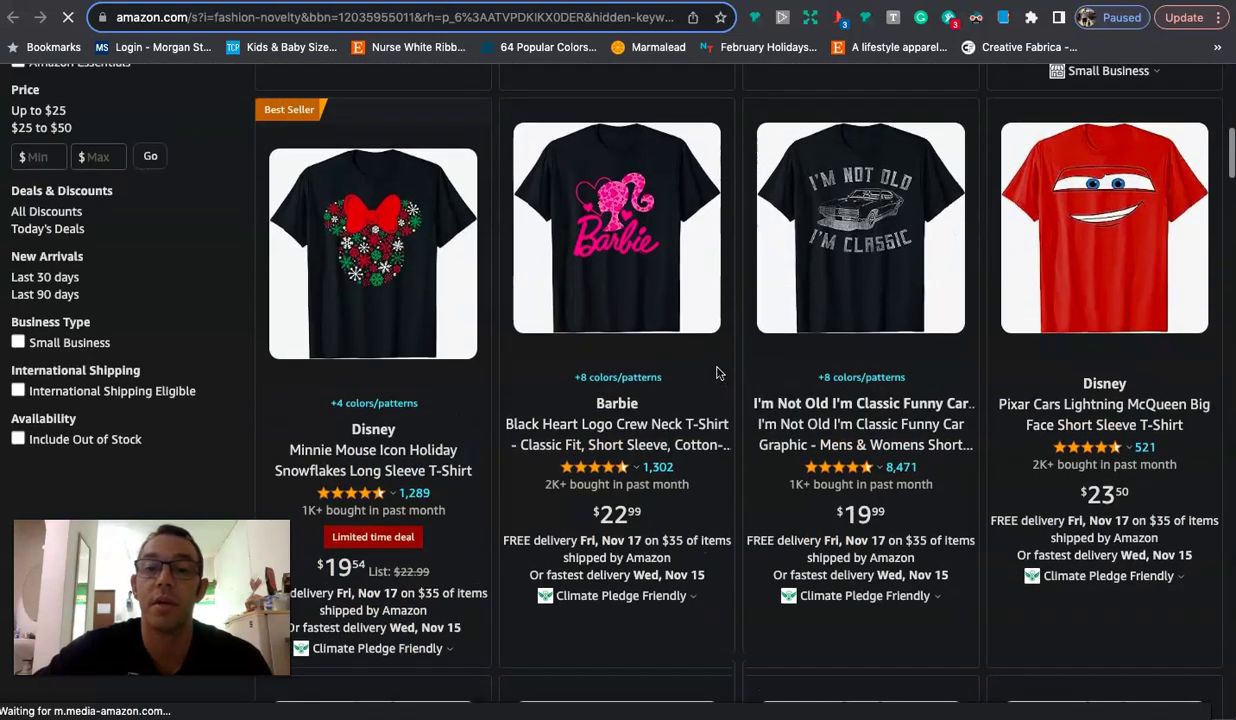
scroll(717, 372, down, 6)
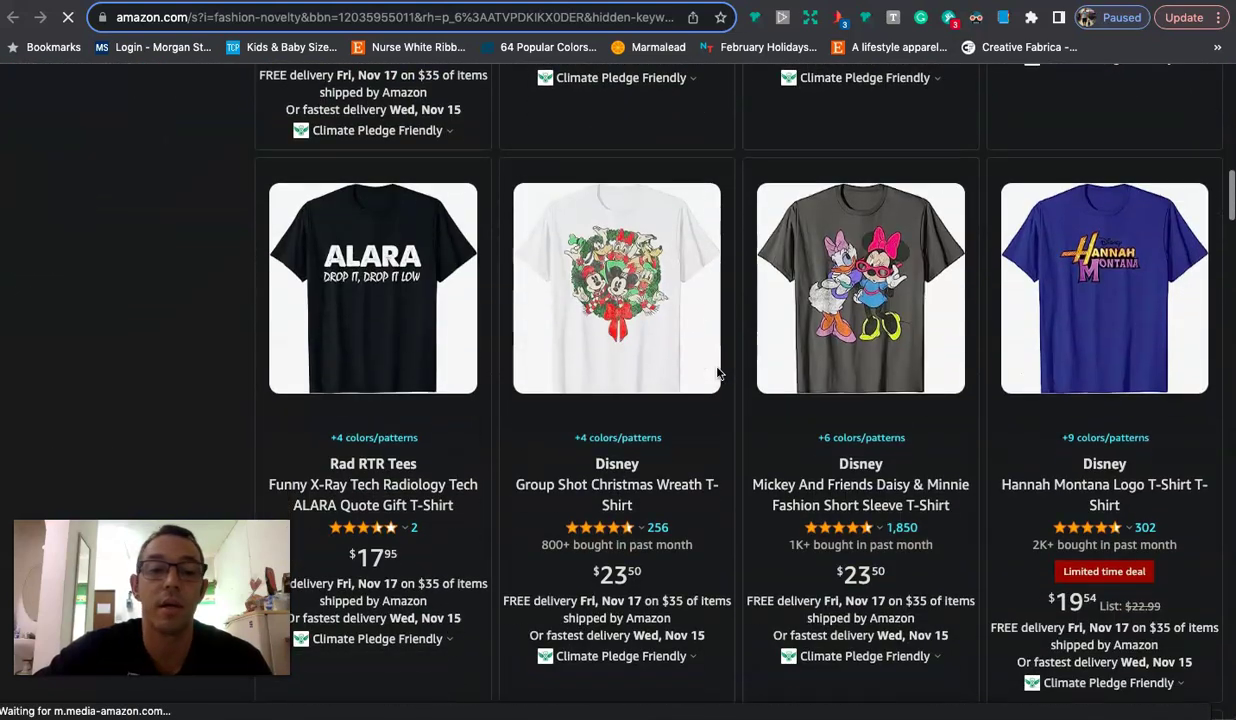
scroll(717, 372, down, 5)
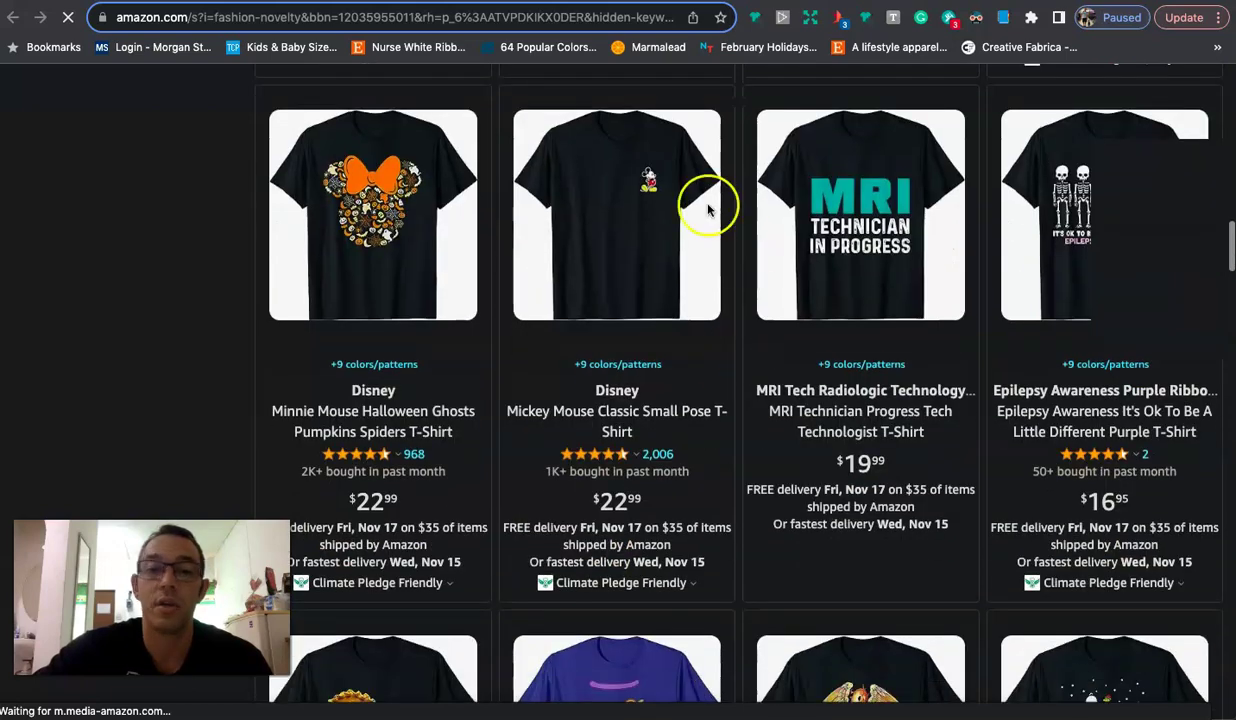
scroll(630, 392, down, 6)
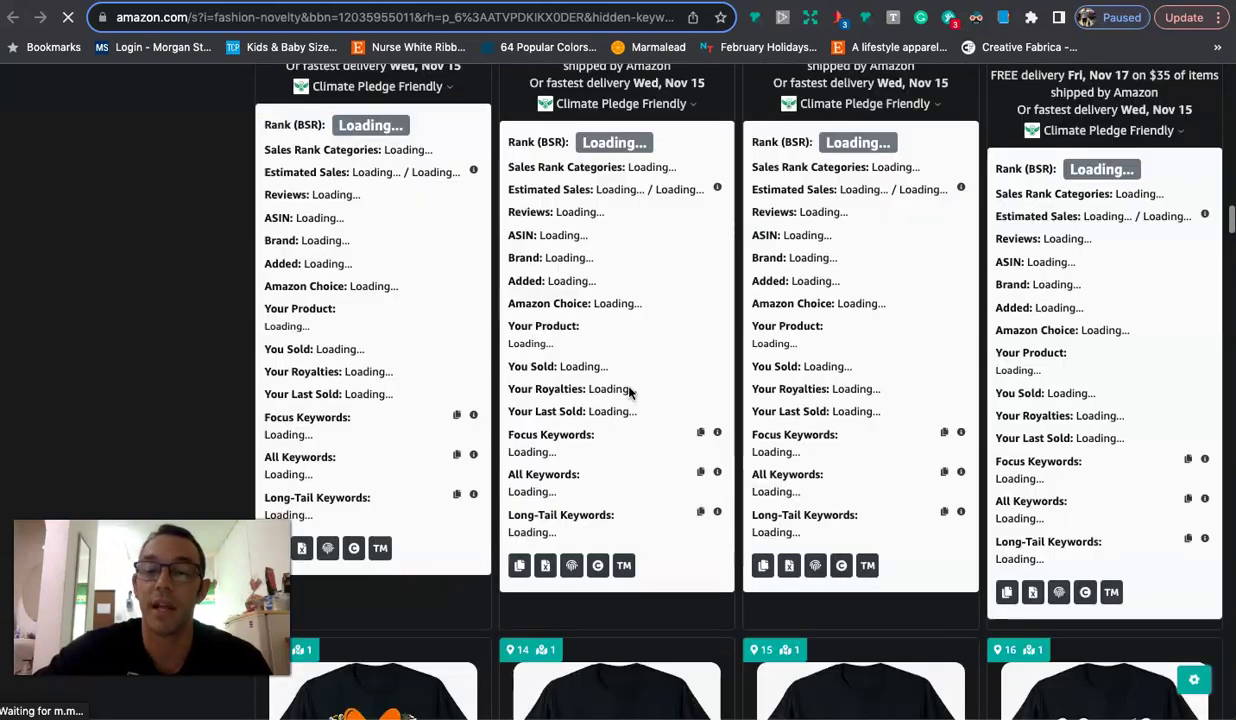
scroll(630, 392, down, 2)
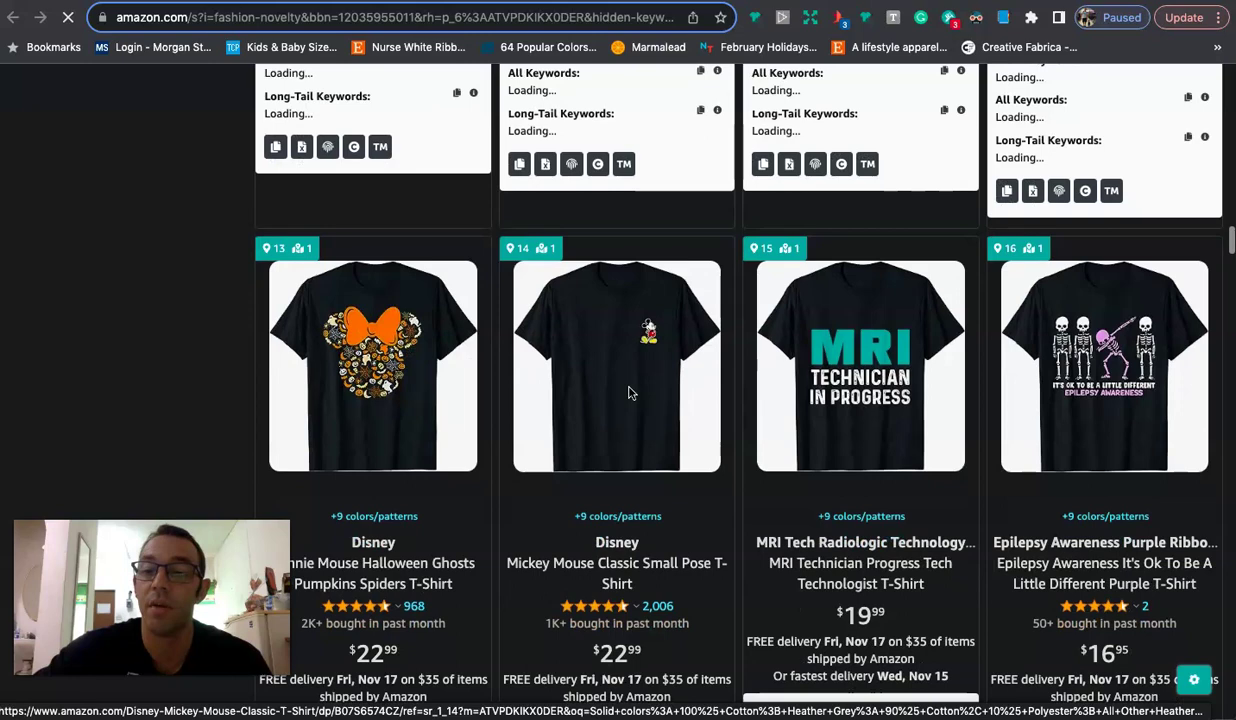
scroll(600, 339, down, 6)
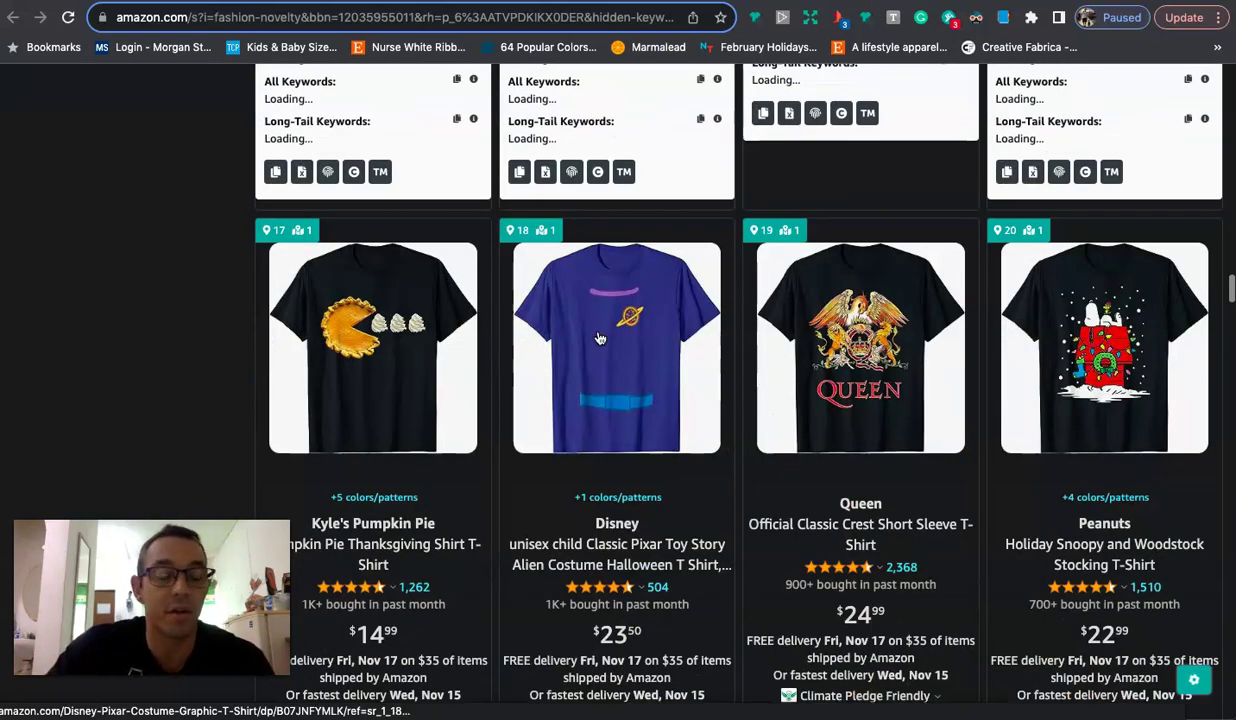
scroll(600, 339, down, 3)
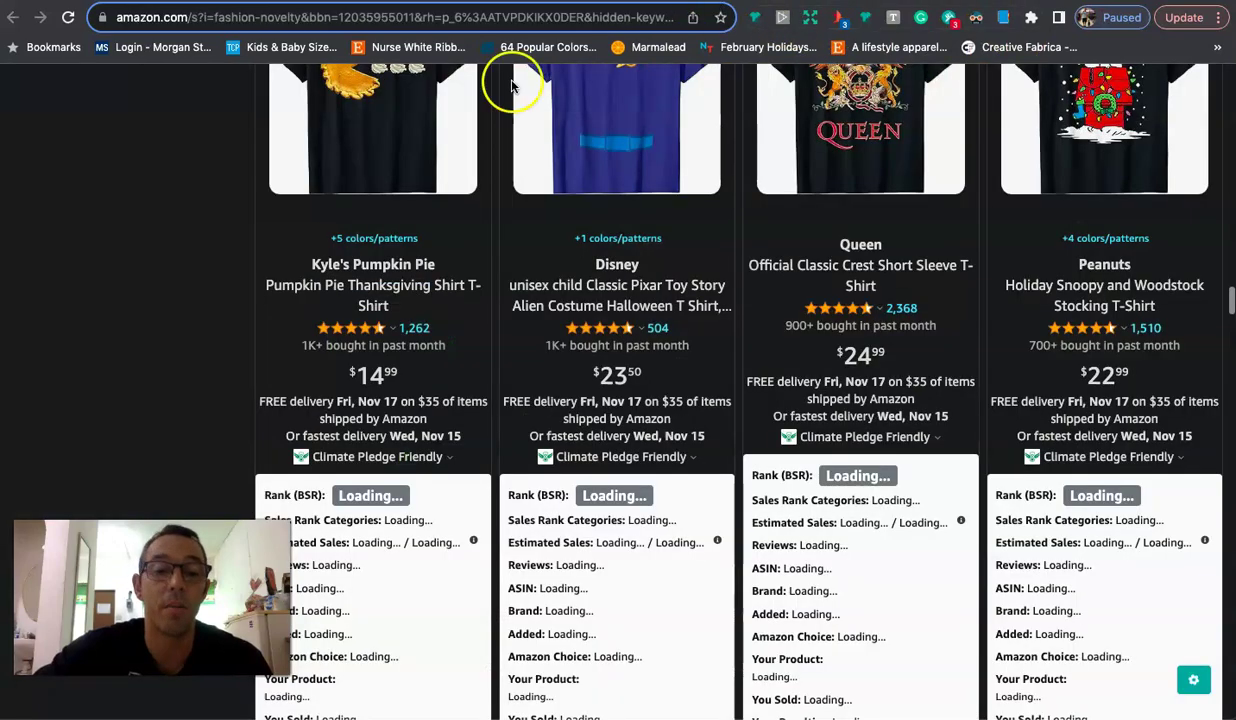
scroll(486, 421, down, 10)
scroll(486, 427, up, 2)
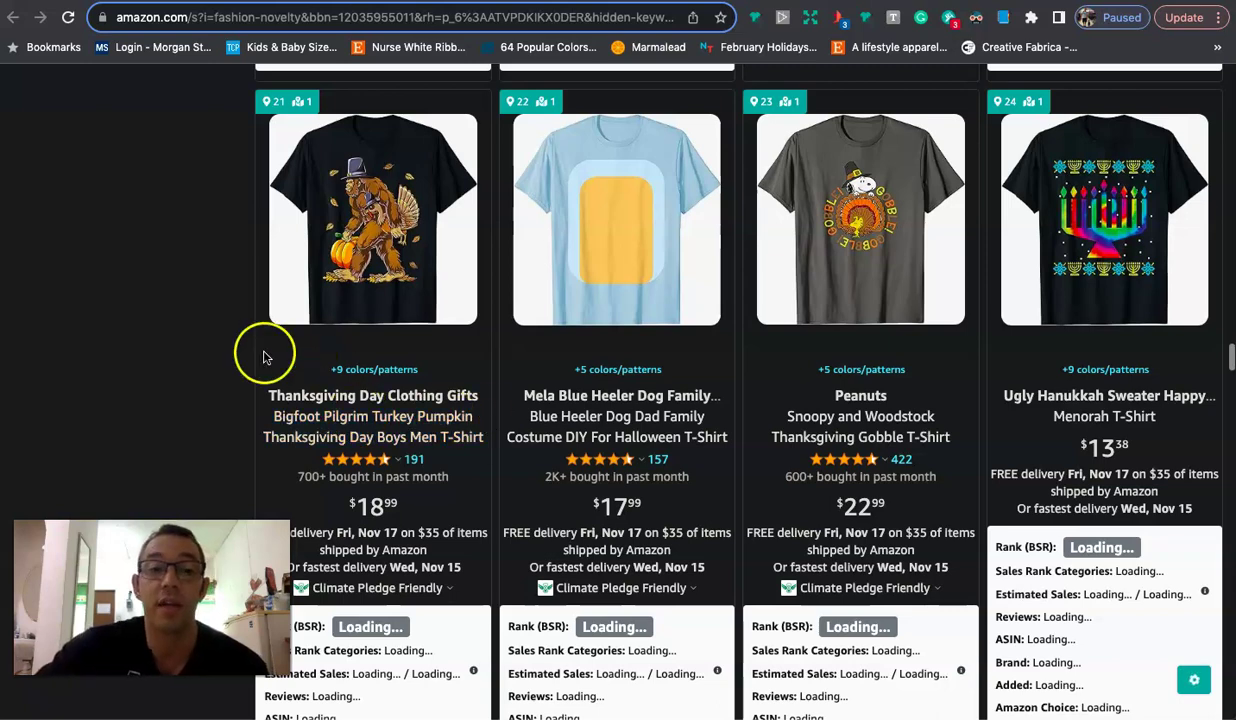
Switch from the Amazon results to the related words site and search for words related to thanksgiving
scroll(222, 350, down, 2)
scroll(222, 350, up, 2)
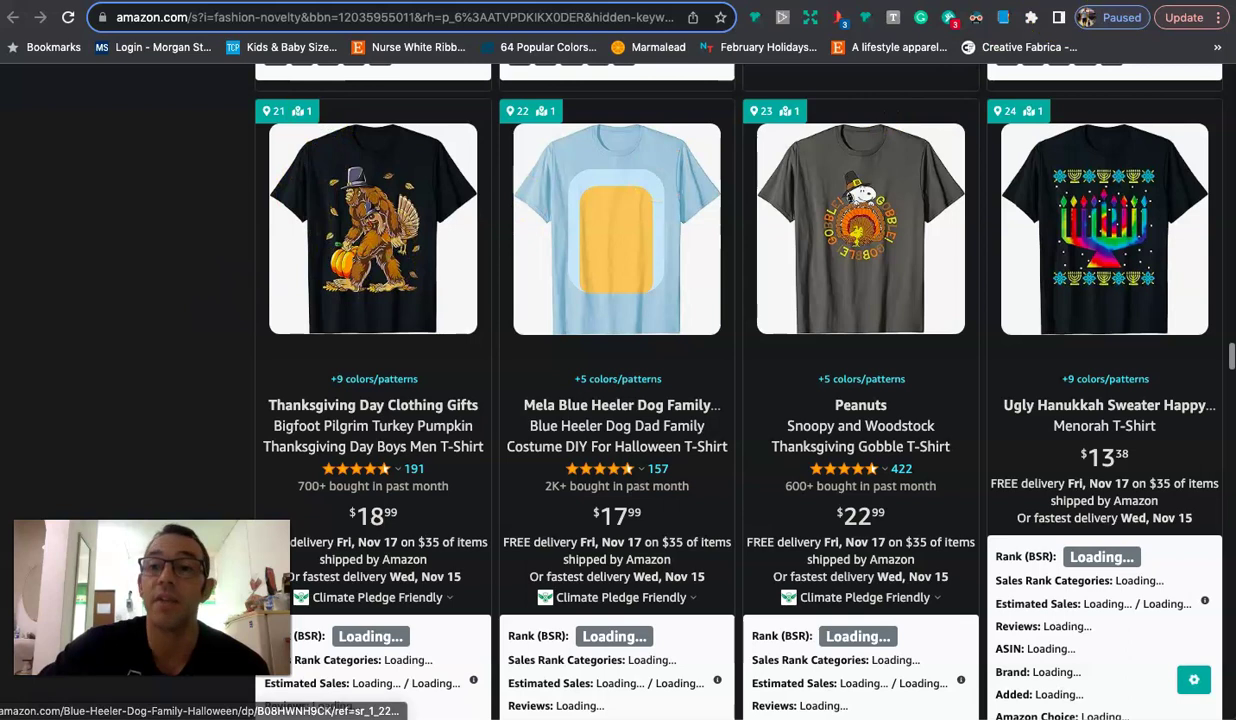
click(1060, 2)
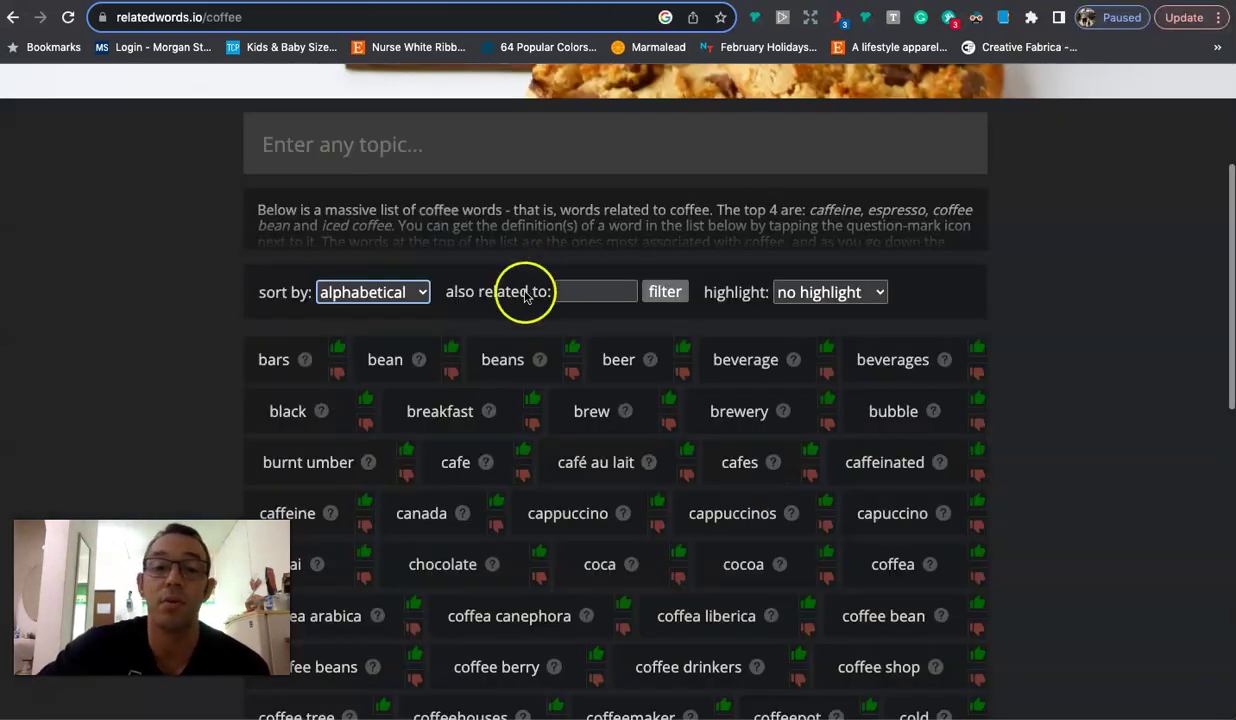
click(488, 152)
text(thanks)
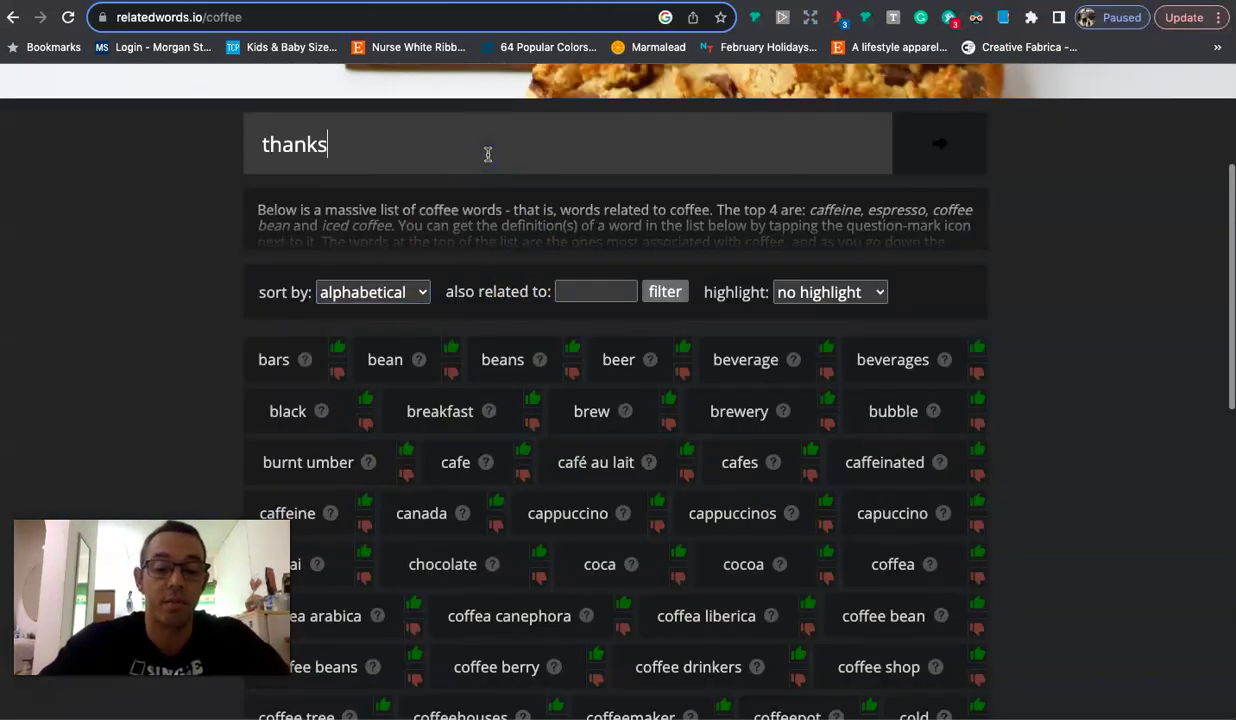
text(giving)
key(Return)
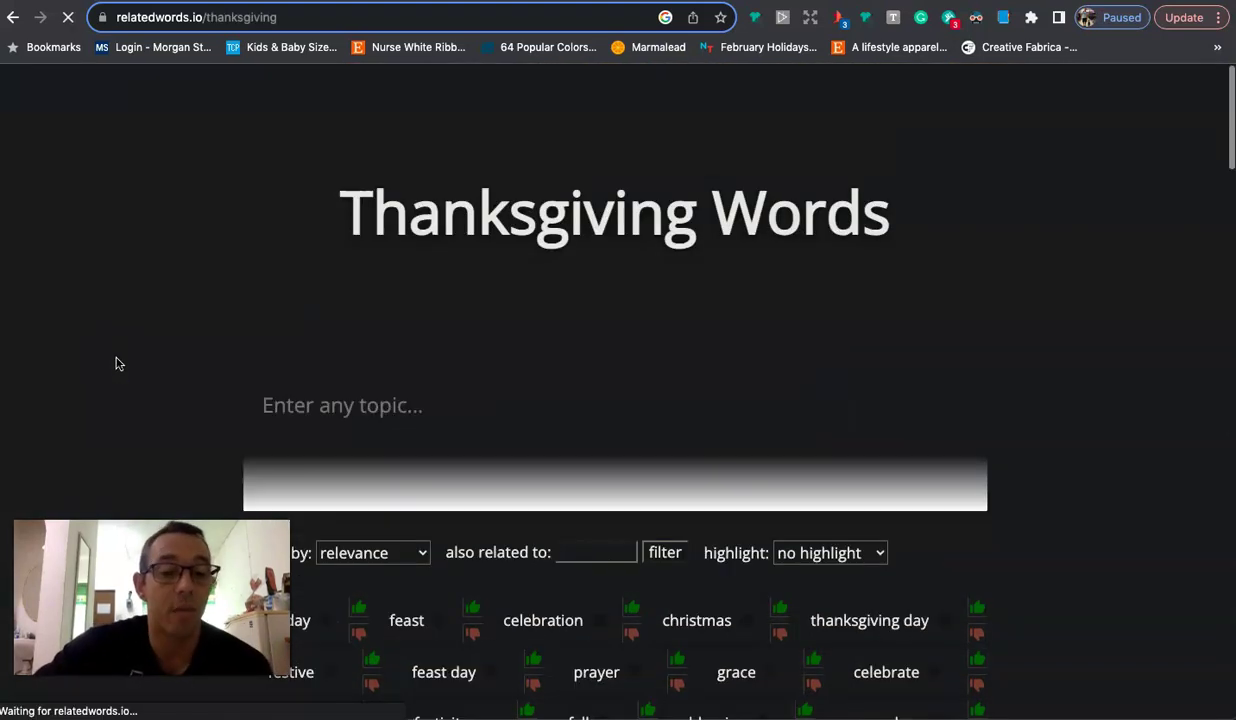
Sort the thanksgiving words in alphabetical order
scroll(199, 420, down, 2)
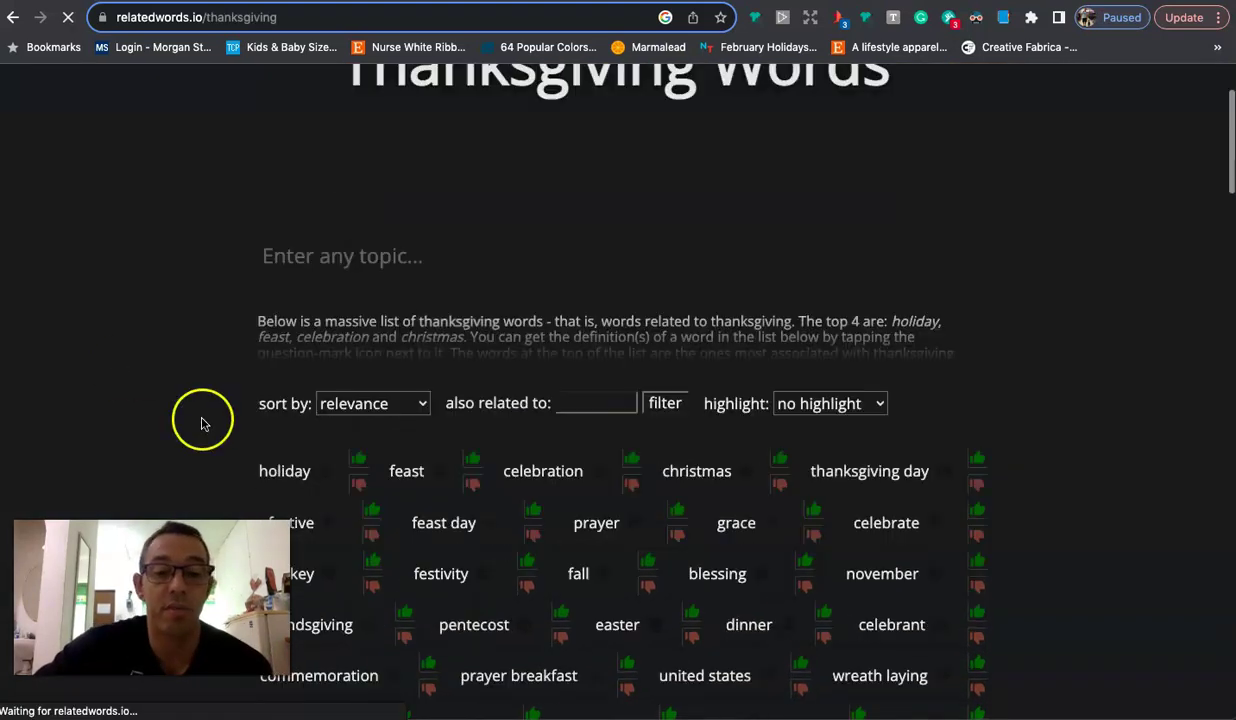
click(407, 405)
key(Escape)
click(404, 415)
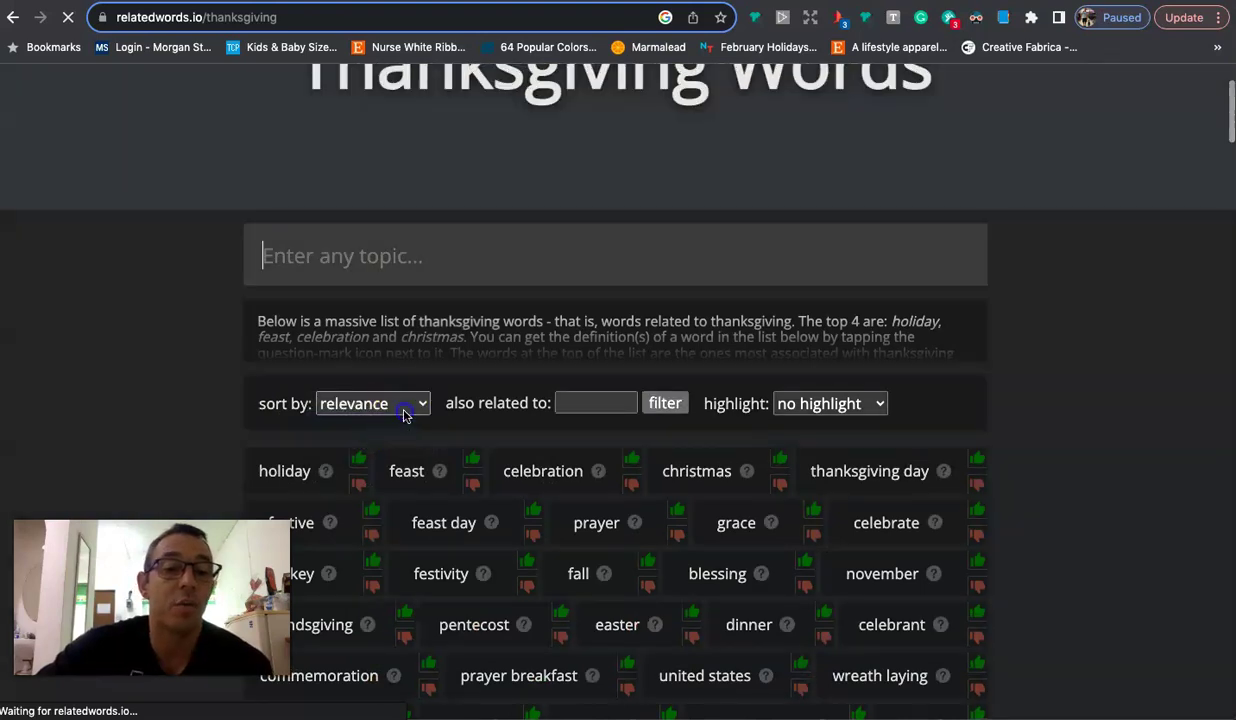
click(364, 424)
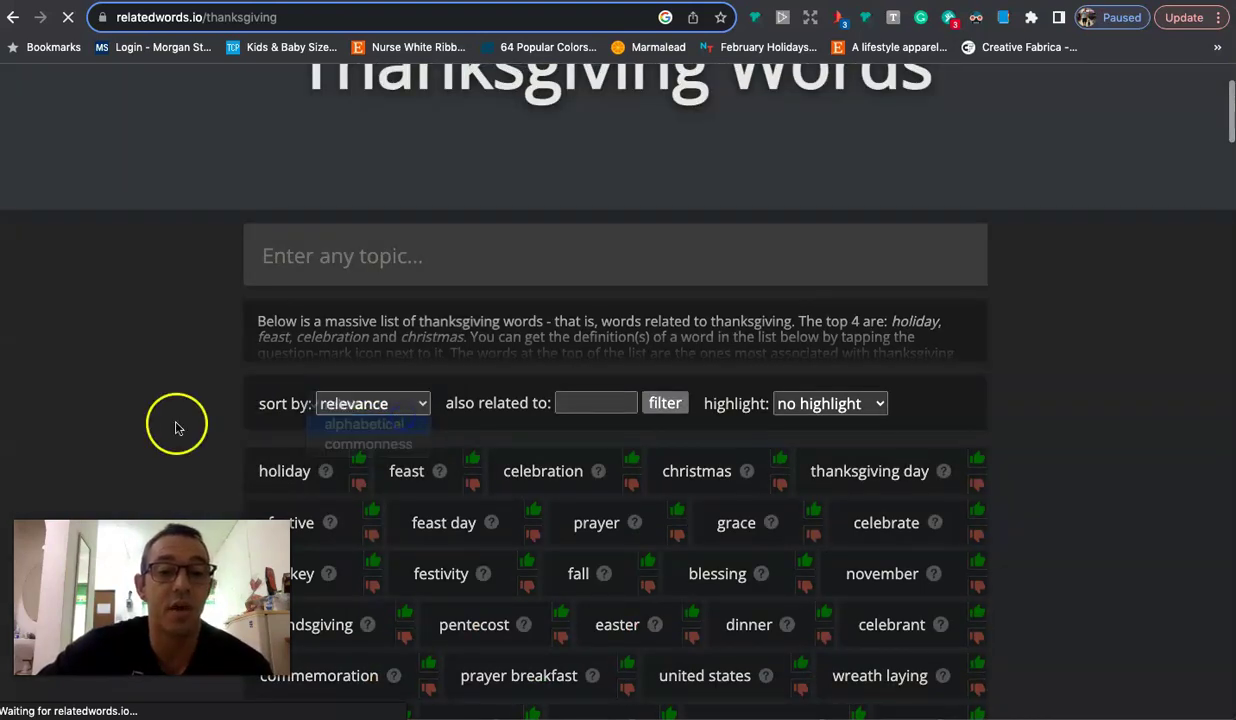
Examine the alphabetical thanksgiving word list for terms starting with the letters of LGBTQ
scroll(175, 428, down, 3)
scroll(175, 428, down, 3)
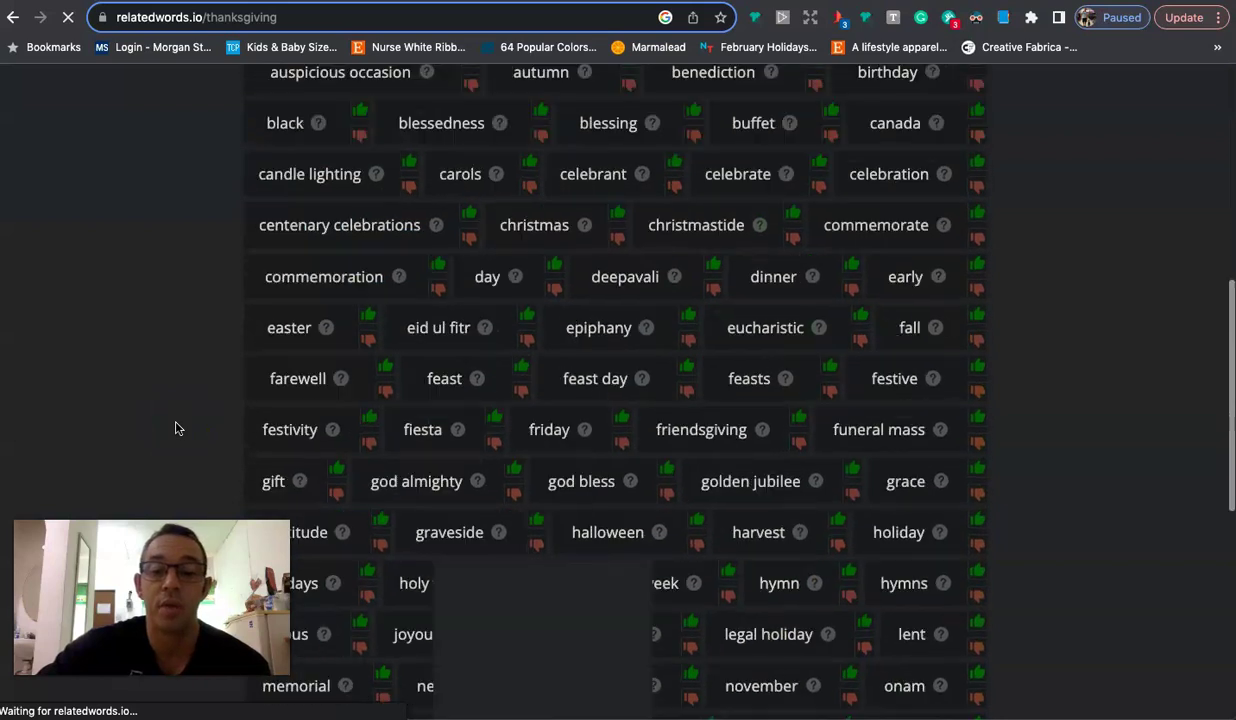
scroll(175, 428, down, 3)
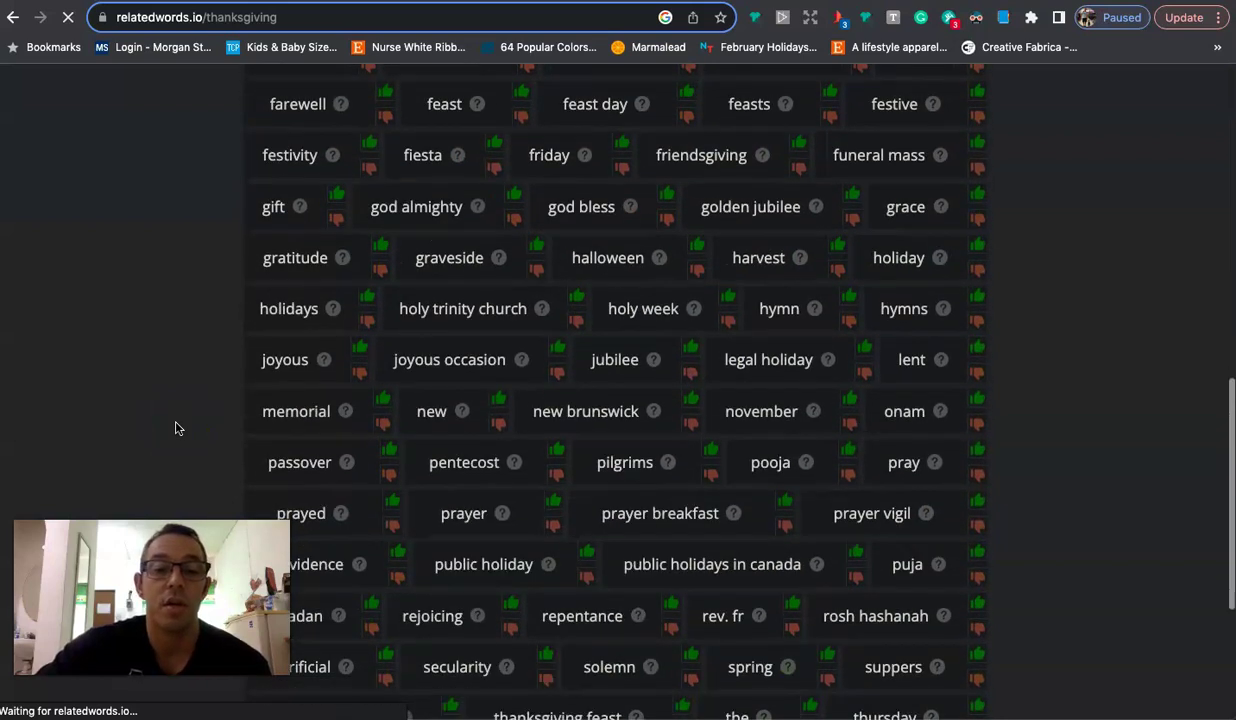
scroll(205, 307, up, 1)
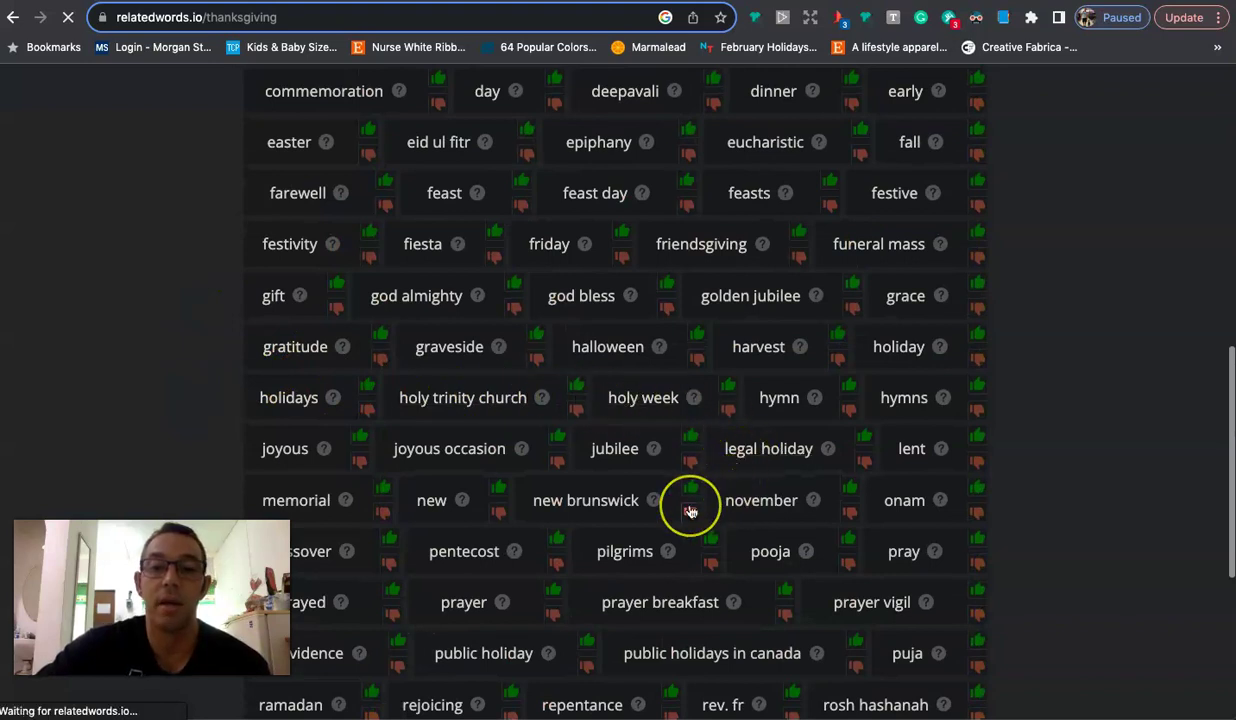
scroll(690, 510, up, 1)
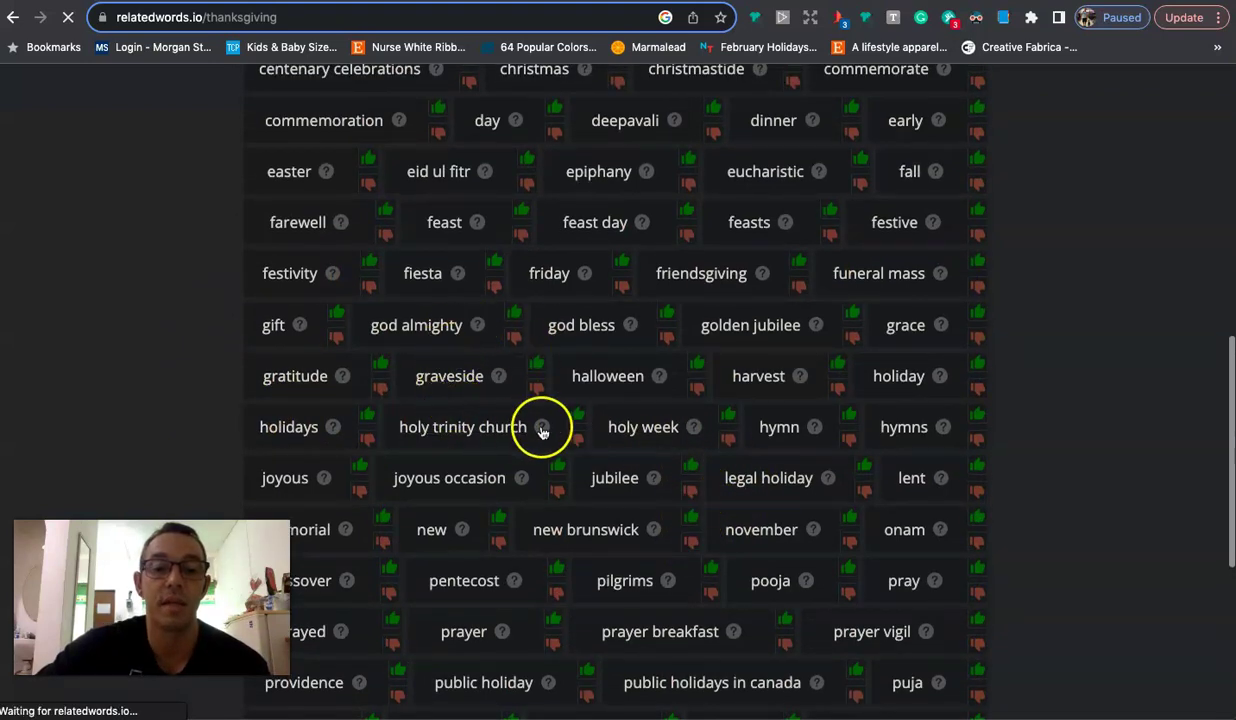
scroll(580, 403, down, 3)
scroll(578, 403, up, 8)
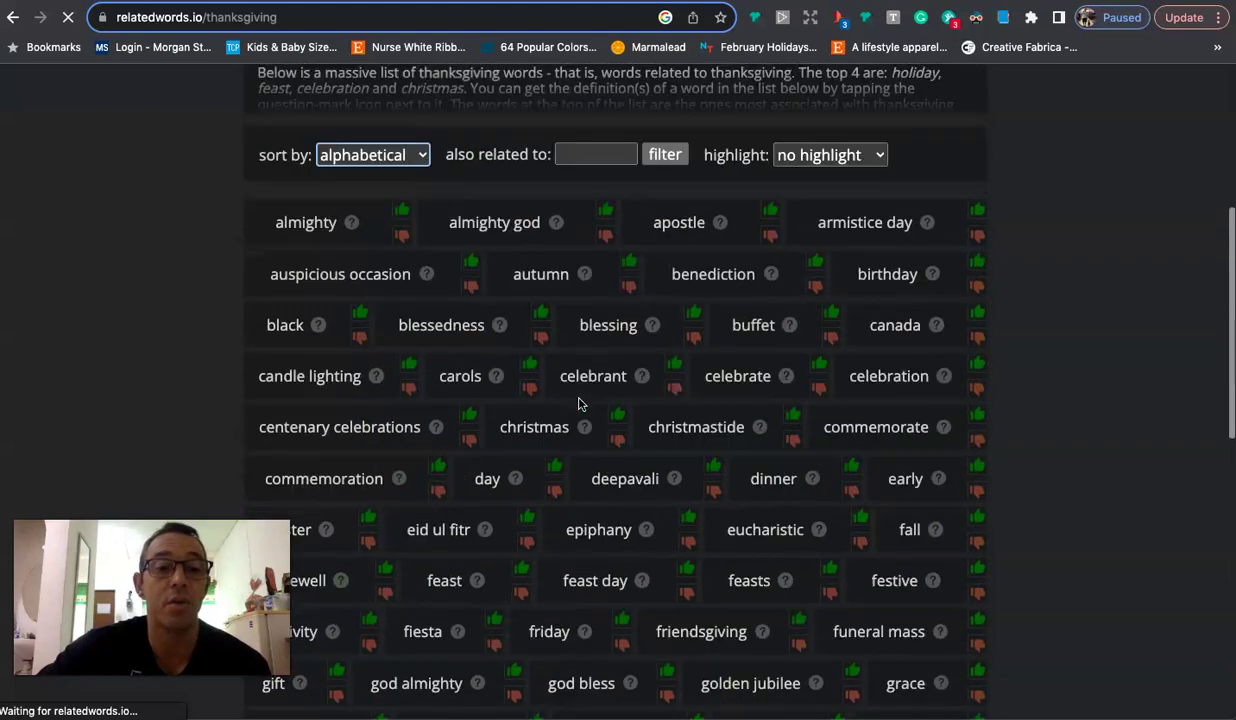
scroll(578, 403, up, 3)
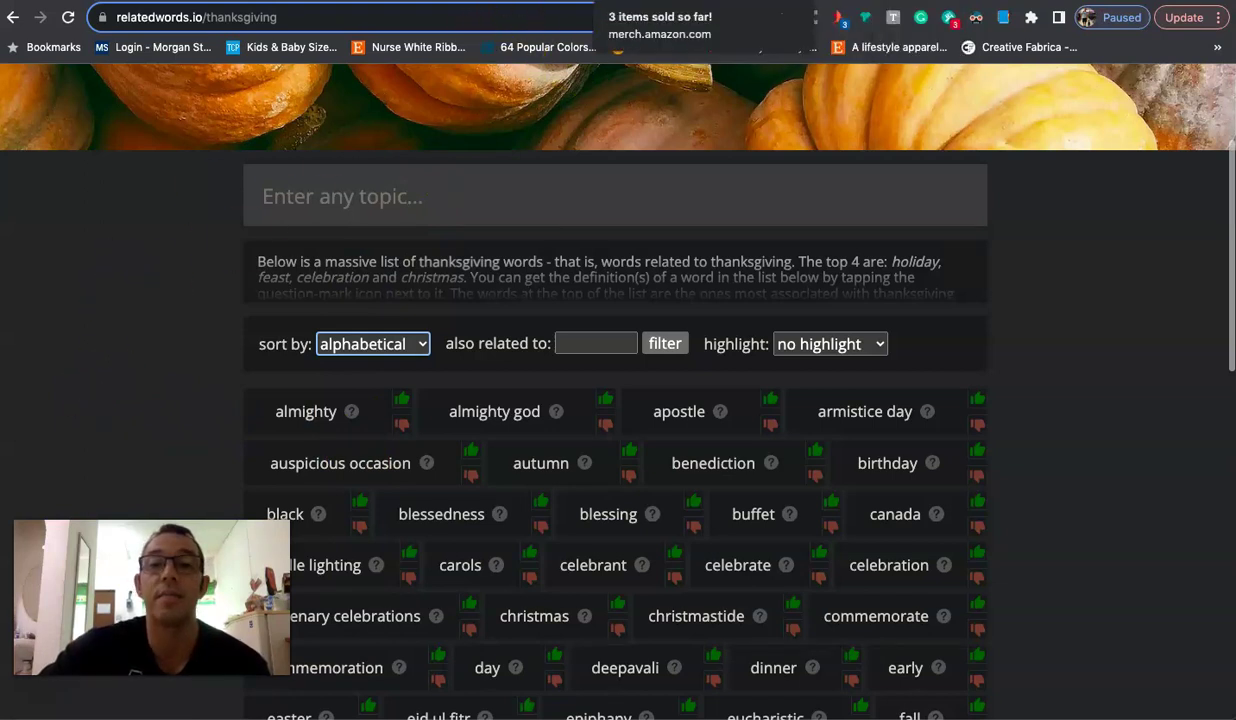
Return to the Amazon results for lats glutes biceps triceps quads and view the LGBTQ weightlifting shirt designs
click(605, 32)
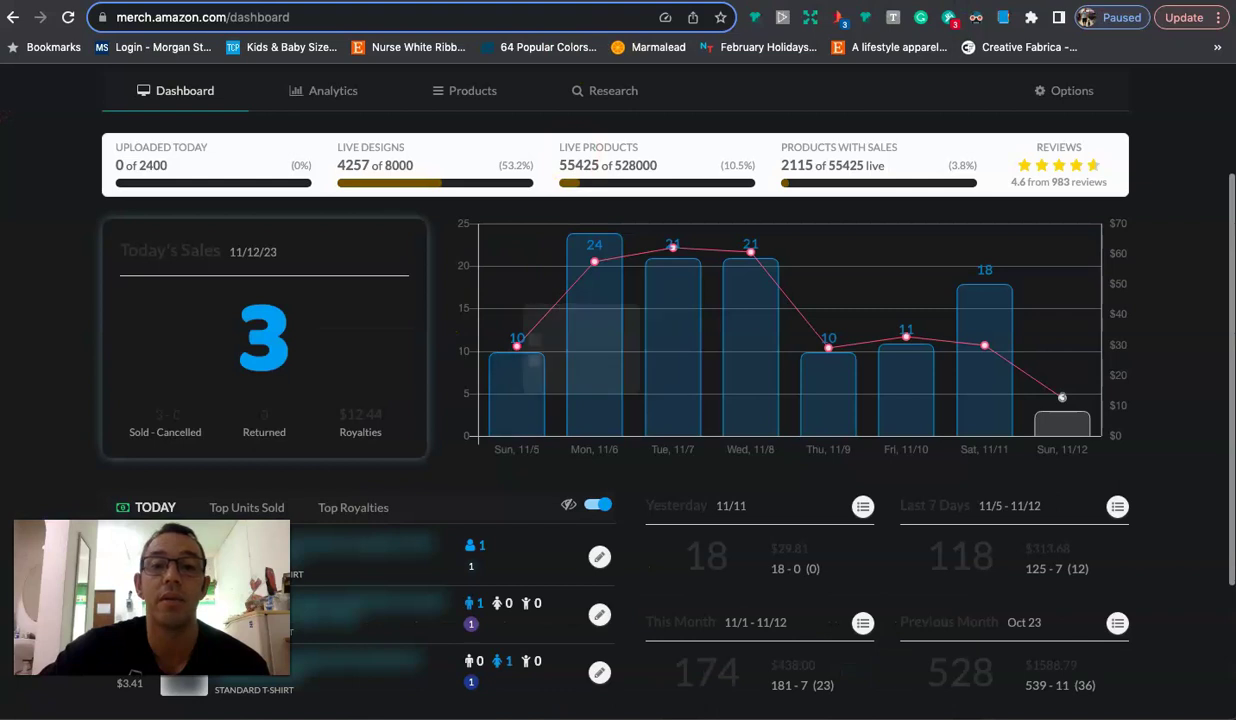
key(ctrl+shift+Tab)
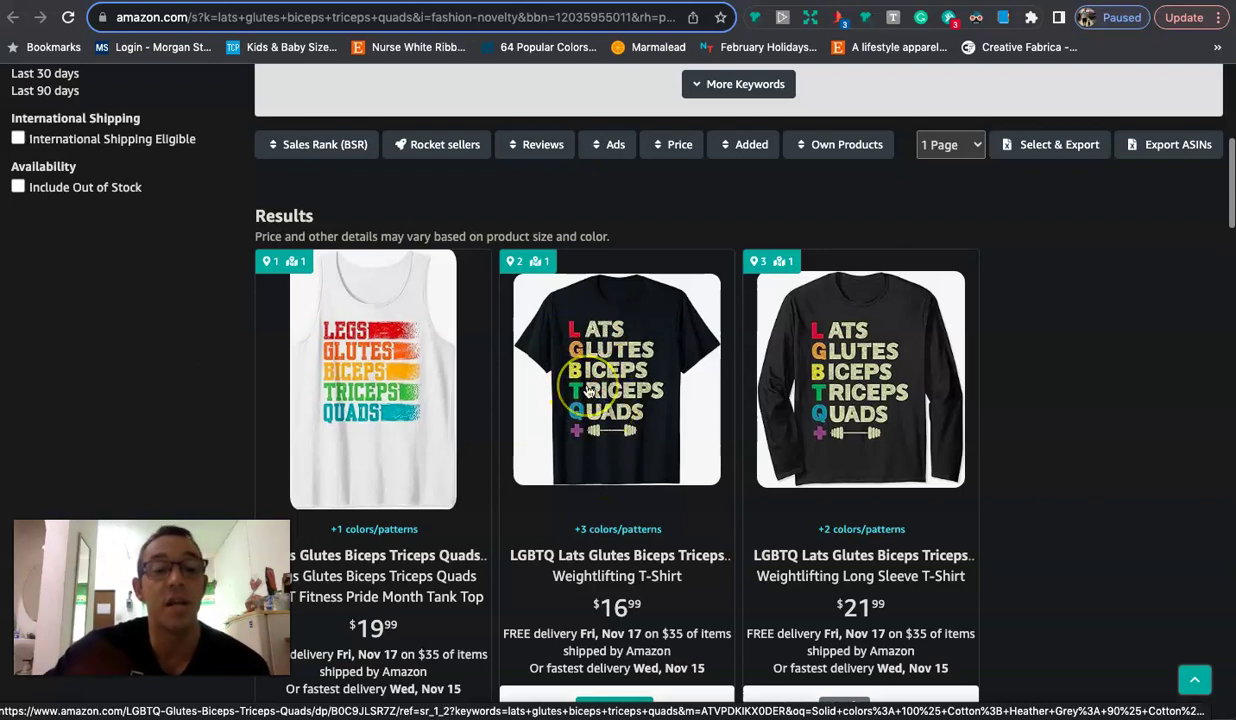
scroll(589, 391, down, 2)
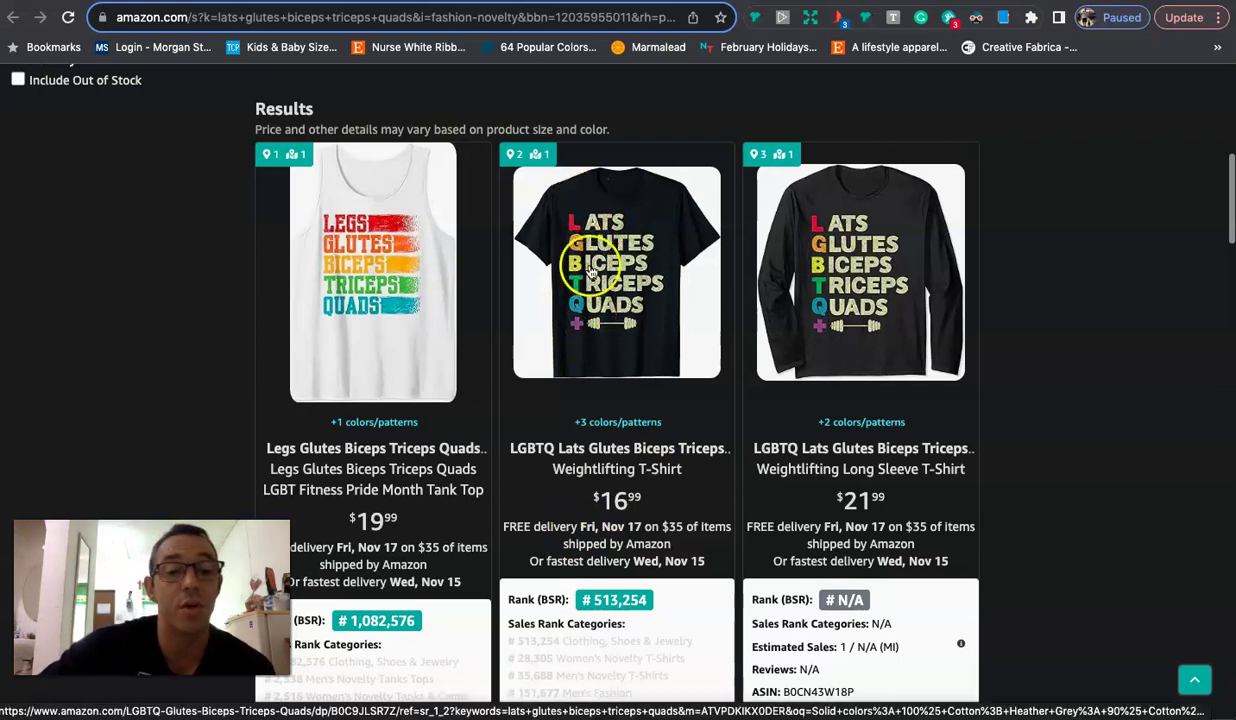
Switch to Photoshop and review the open LGBTQ acronym designs and the nurse mug mockup, finishing on the Lotus Garland Bridge Tree Quiet mind design
mouse_move(752, 692)
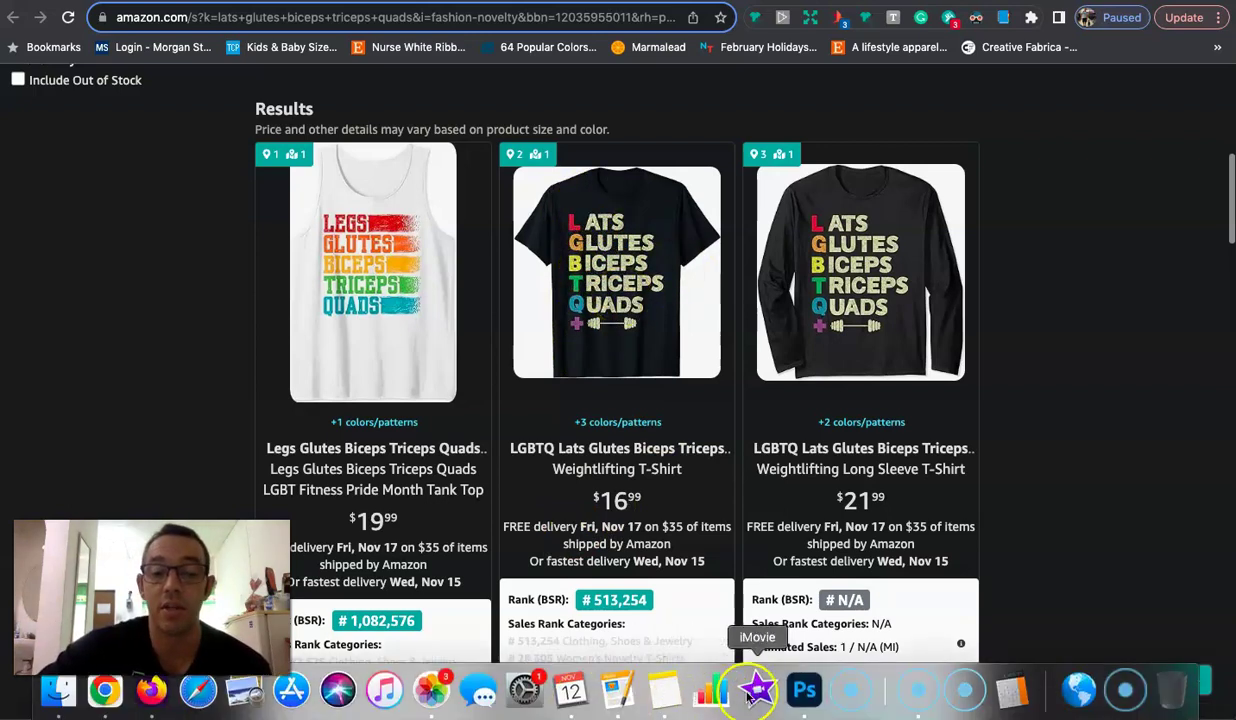
click(804, 690)
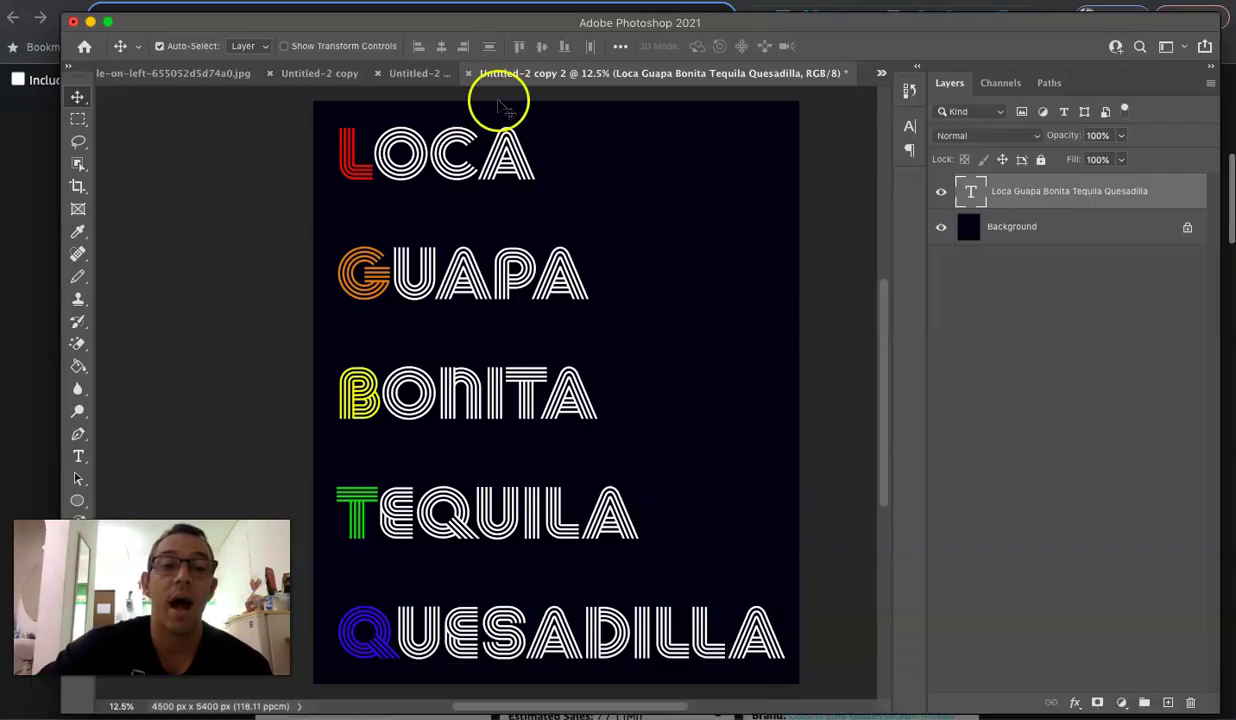
click(414, 74)
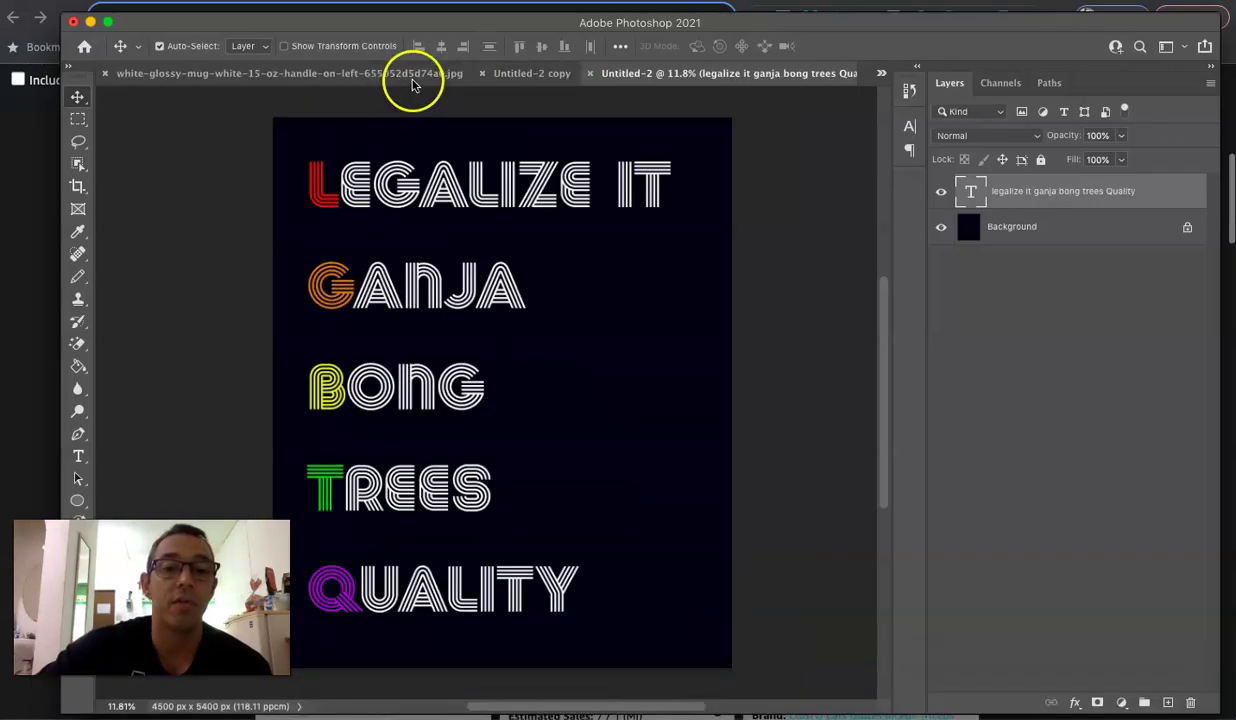
click(313, 75)
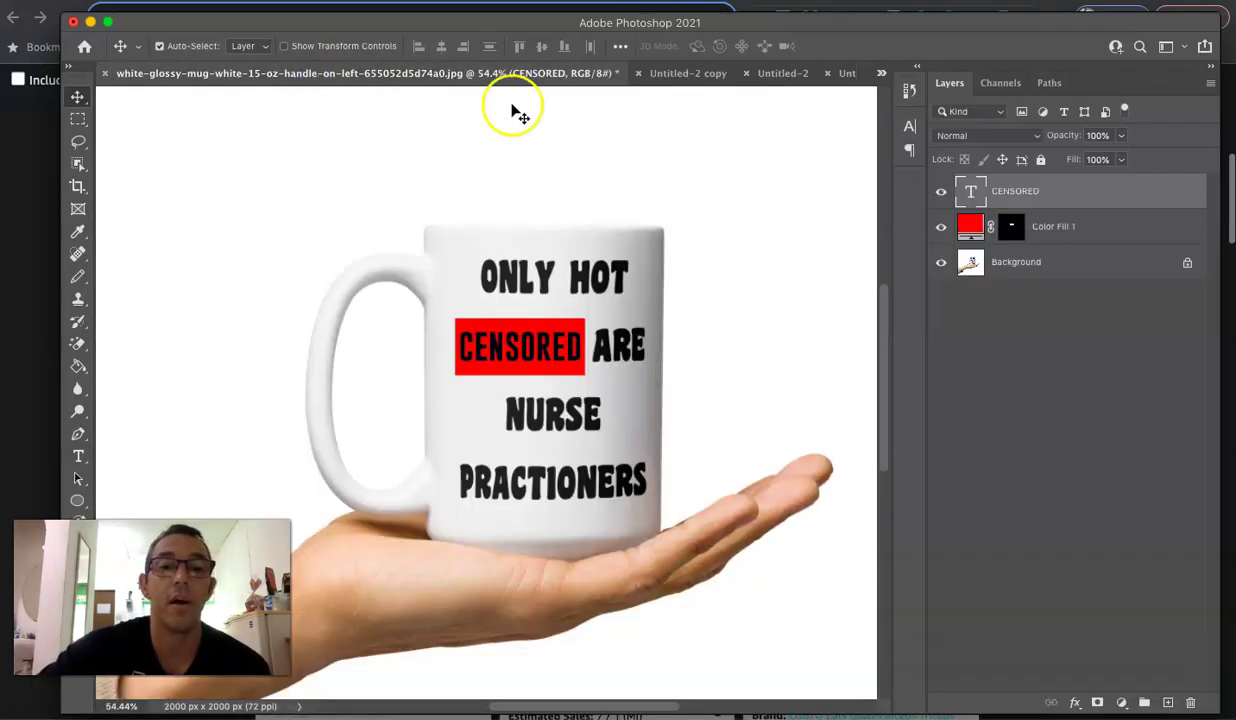
click(662, 74)
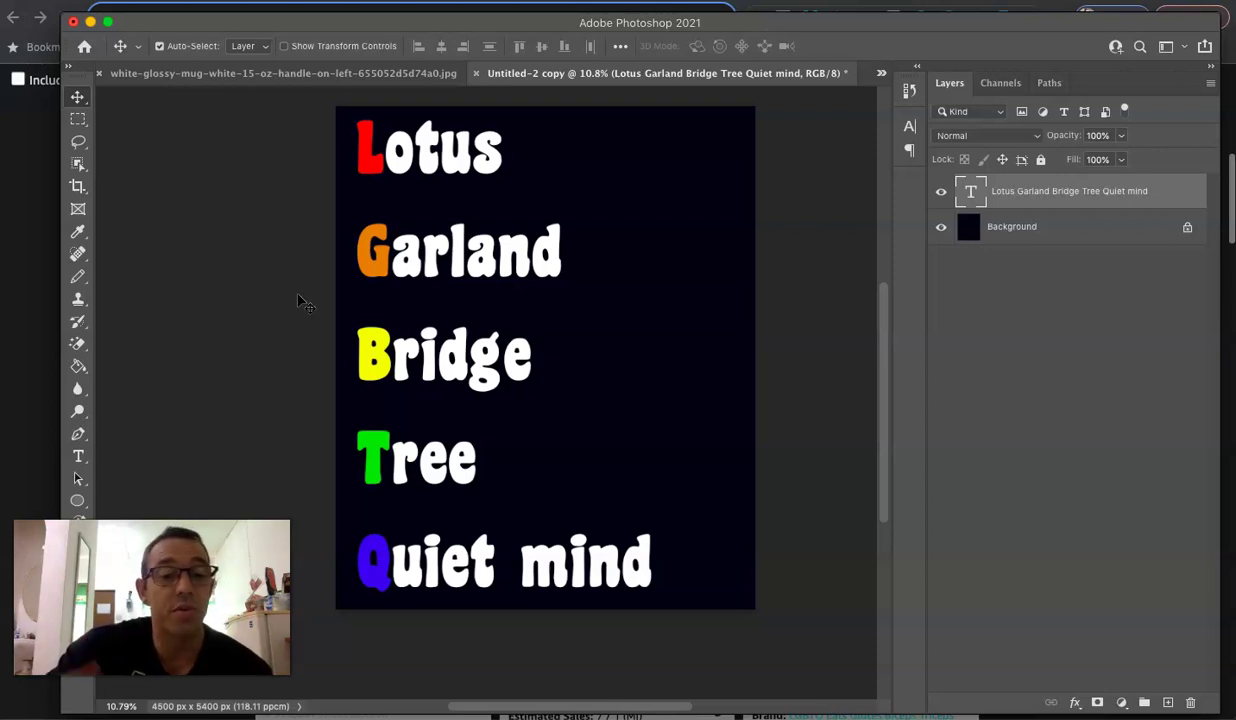
Switch to the Merch by Amazon dashboard in the browser and examine the daily sales chart and the previous month's sales and royalties
click(28, 337)
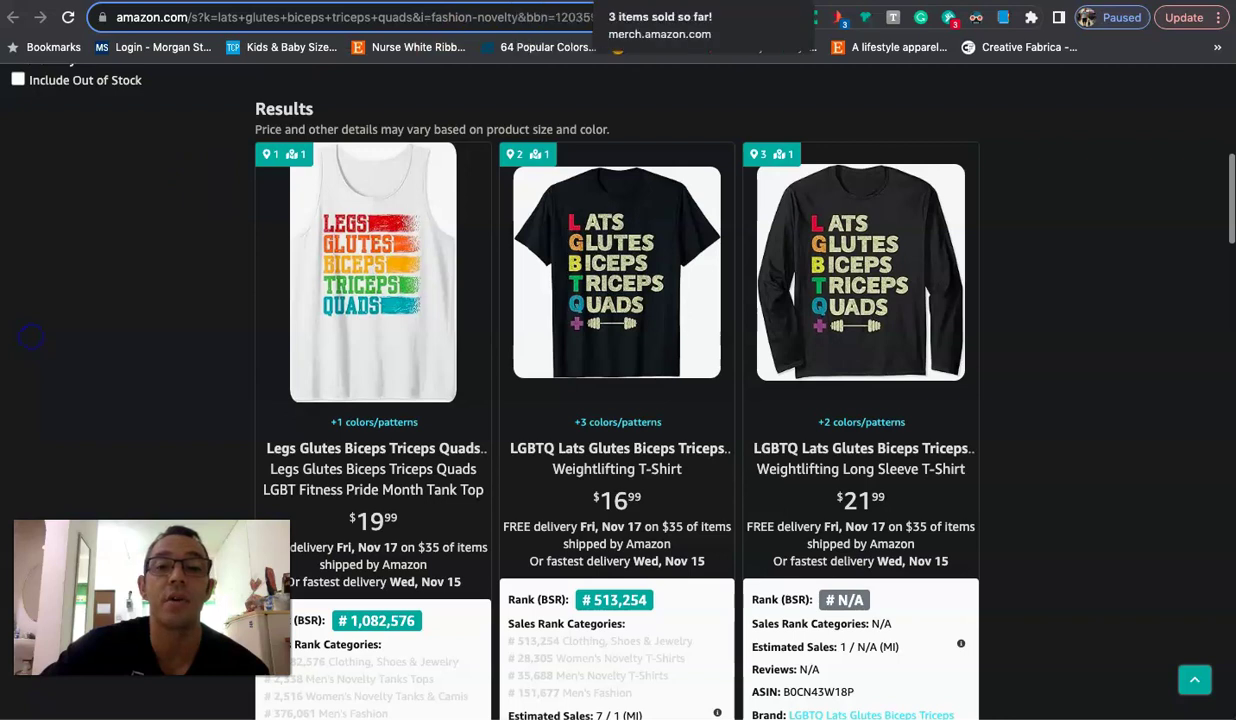
click(730, 2)
scroll(524, 254, down, 1)
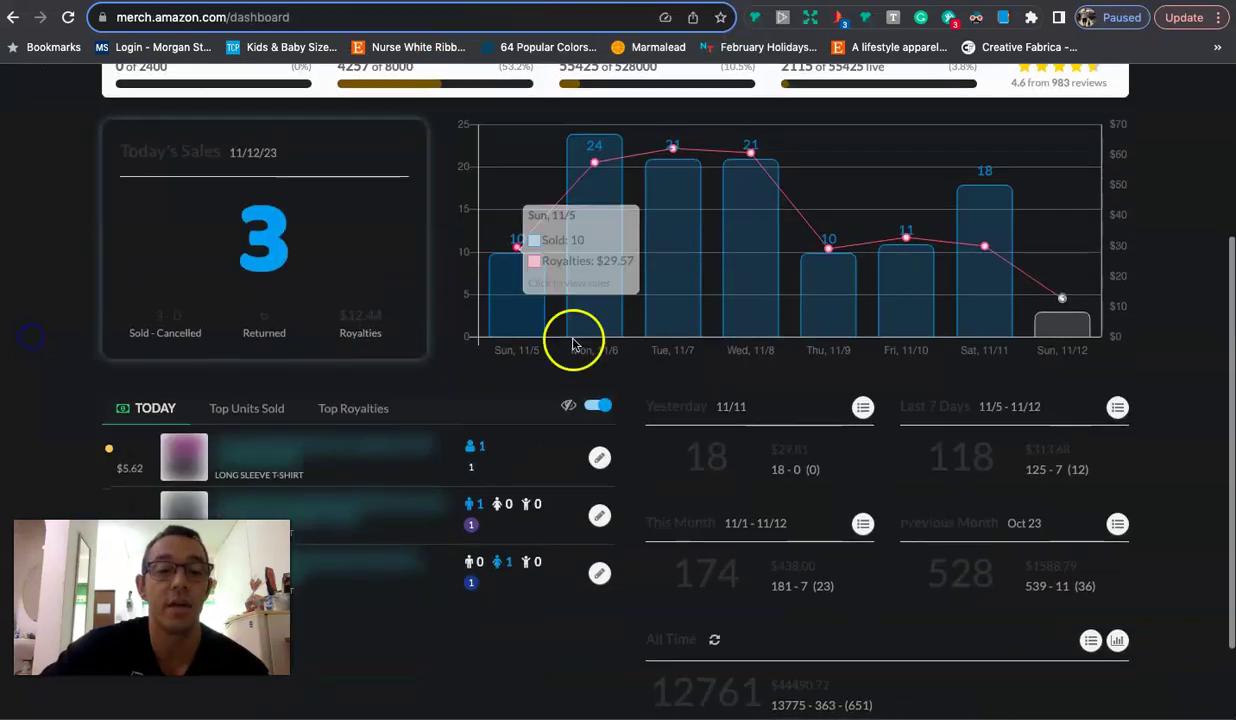
scroll(1139, 519, up, 1)
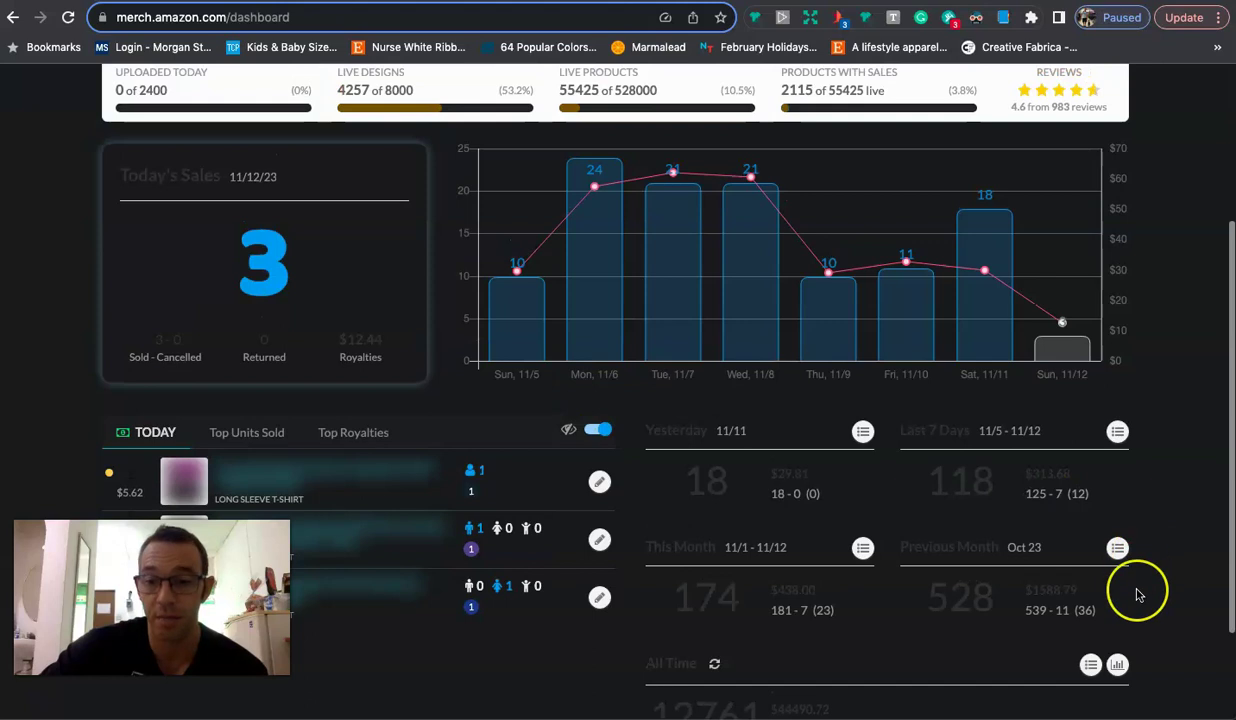
scroll(1139, 588, up, 5)
scroll(1137, 593, down, 1)
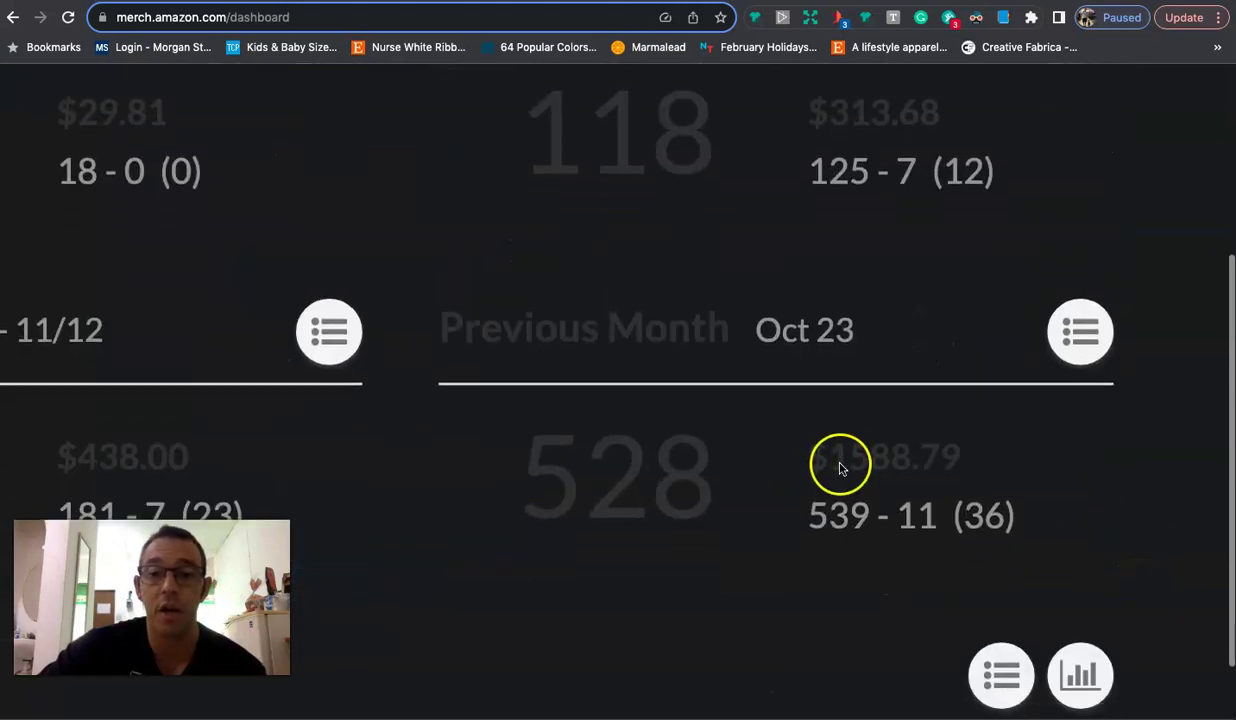
scroll(841, 466, down, 5)
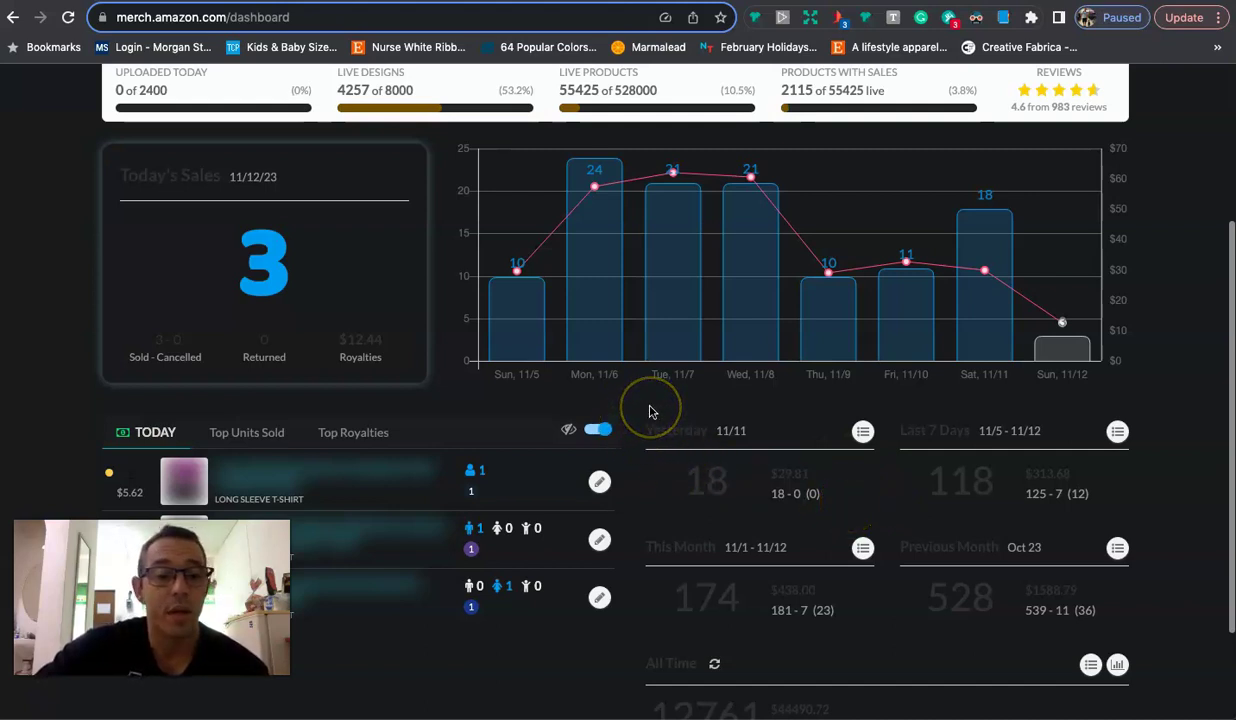
mouse_move(572, 322)
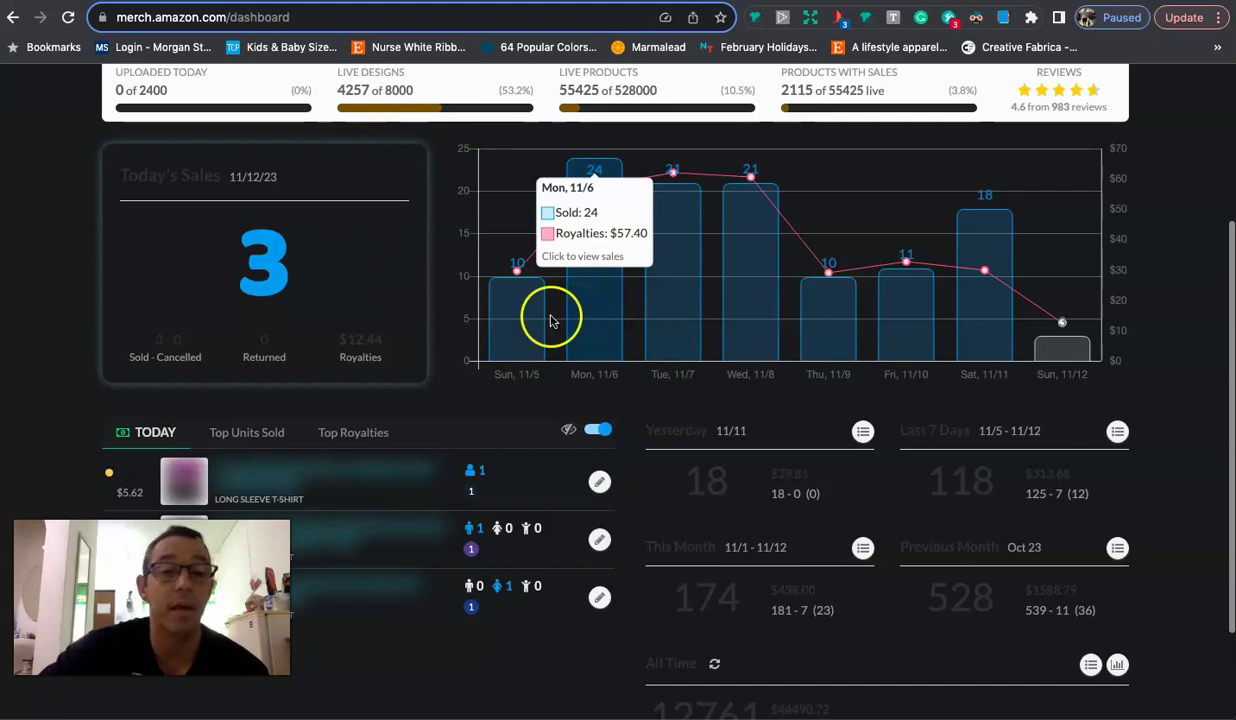
scroll(458, 355, up, 3)
scroll(457, 358, up, 1)
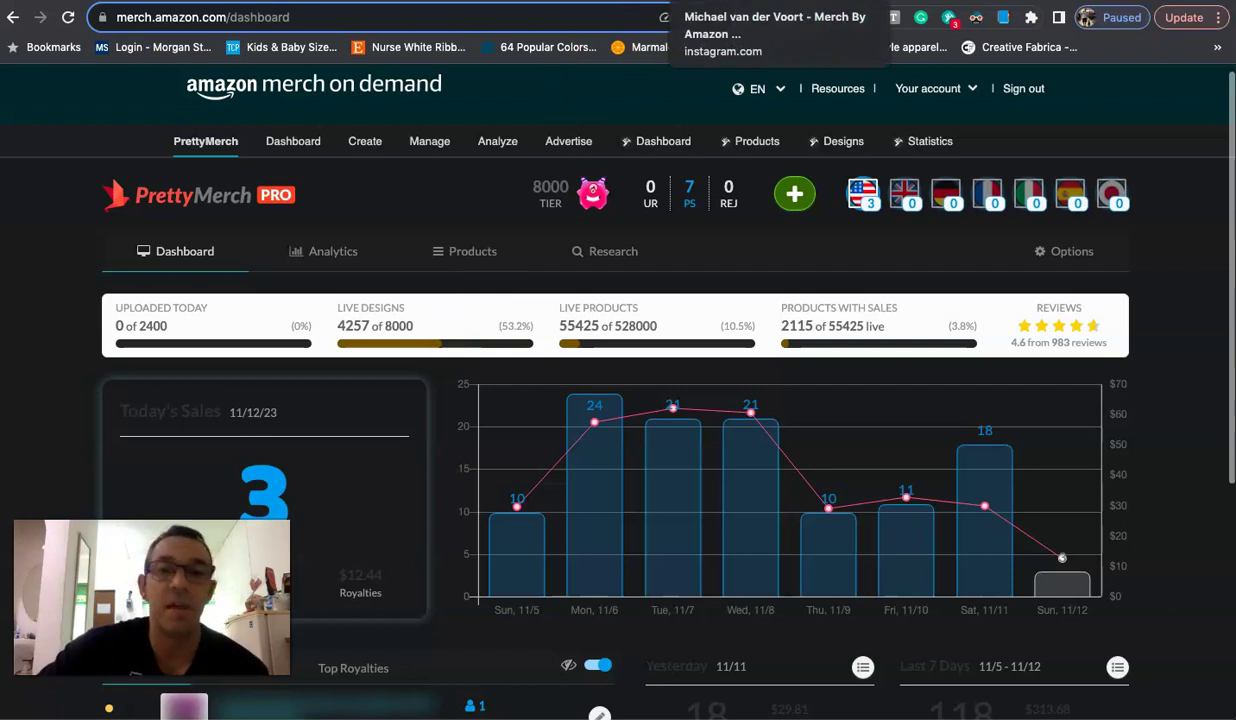
Switch to the seller's Instagram profile and look through the posts showing daily sales and revenue
click(720, 0)
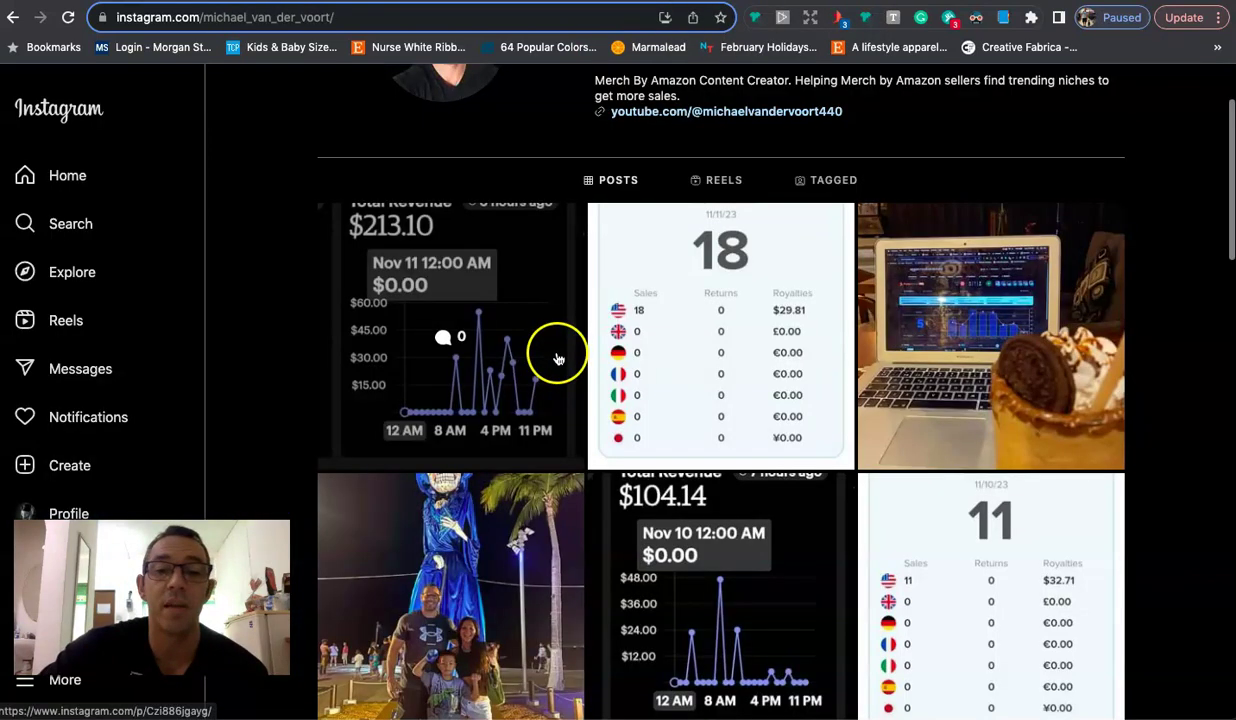
scroll(570, 330, up, 1)
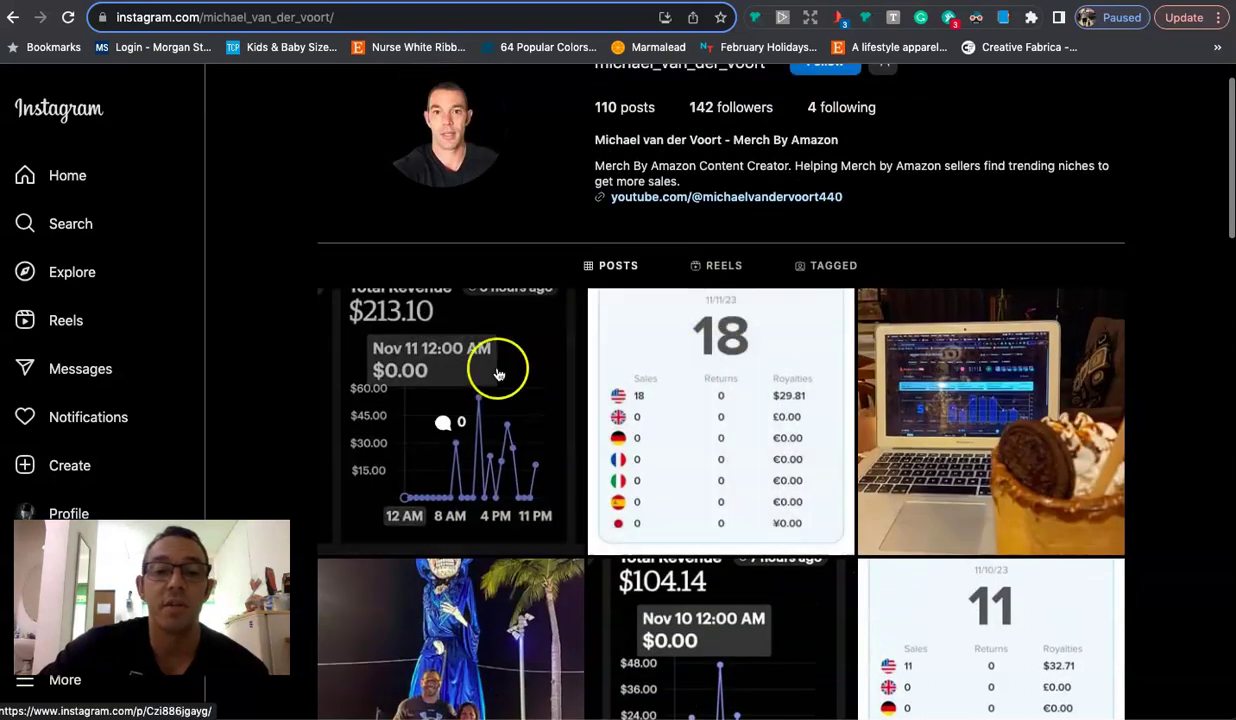
scroll(497, 365, down, 1)
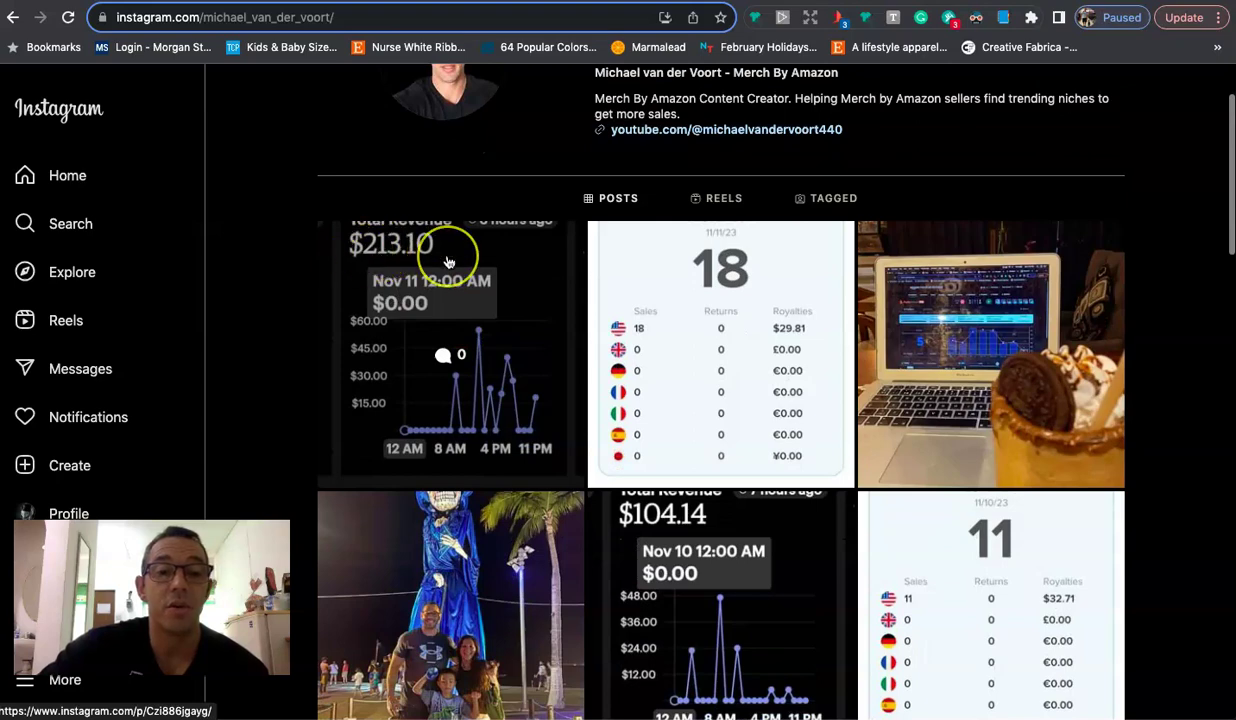
scroll(707, 306, down, 1)
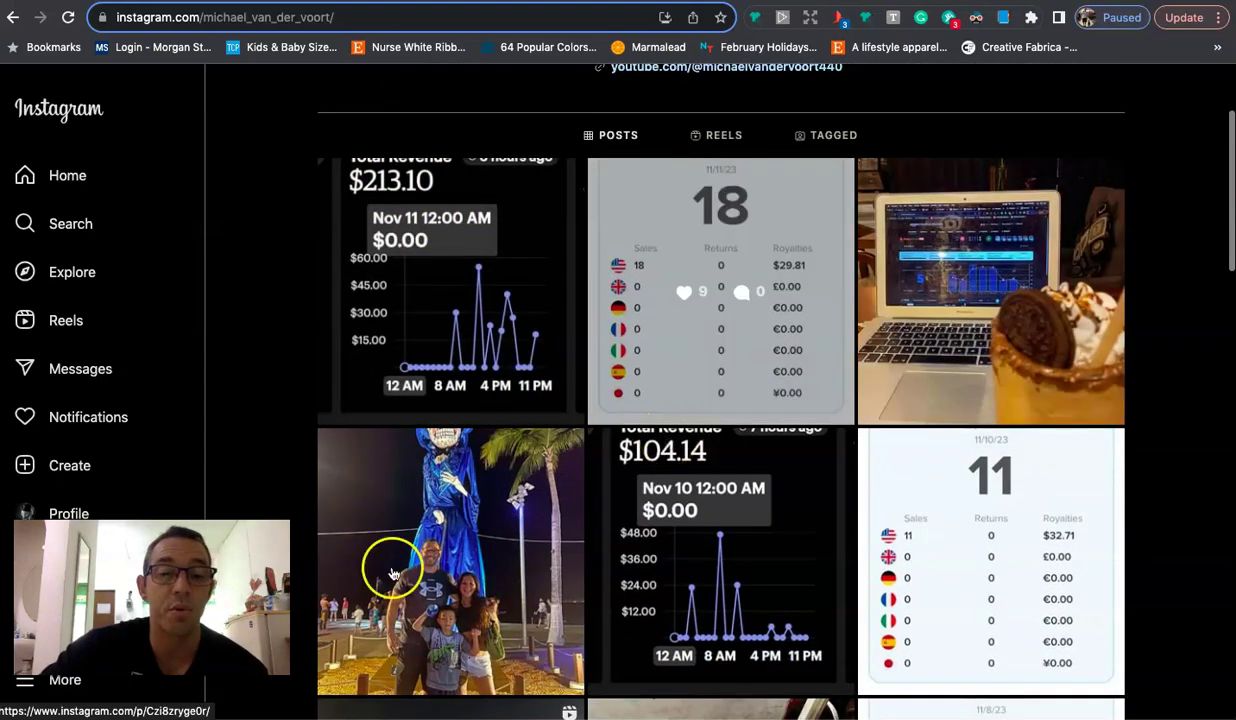
scroll(380, 572, down, 3)
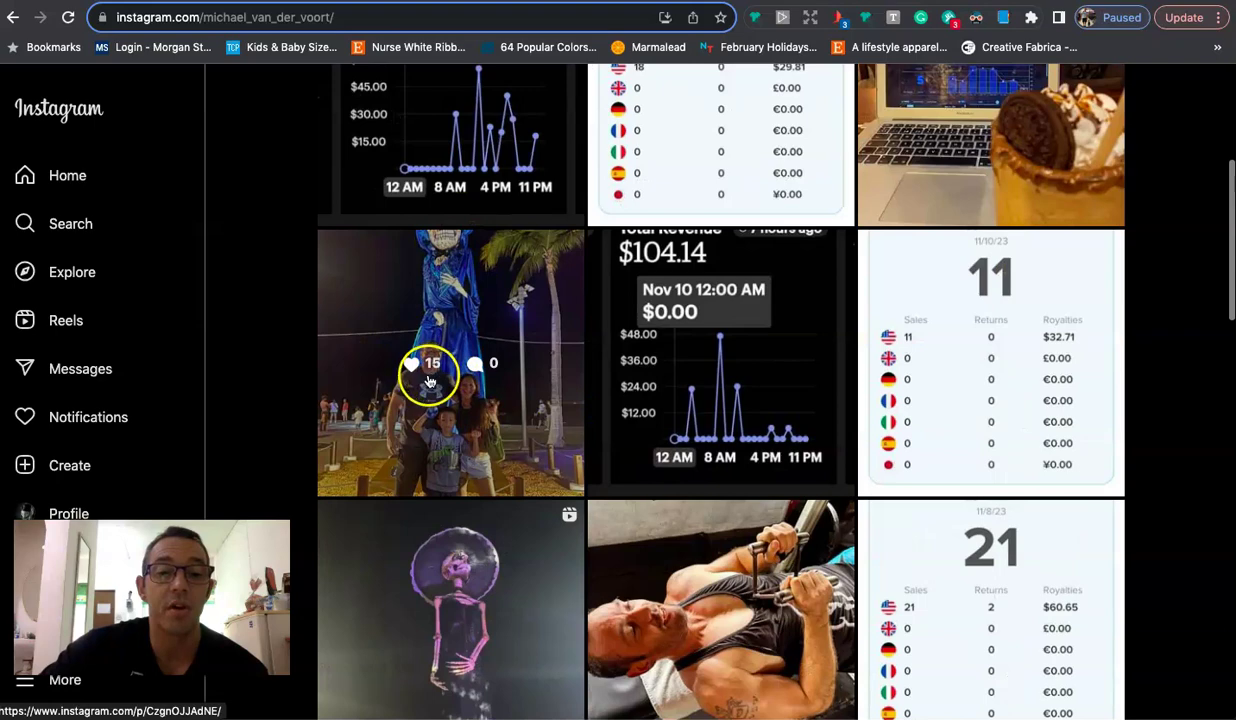
scroll(475, 378, up, 5)
scroll(450, 345, down, 5)
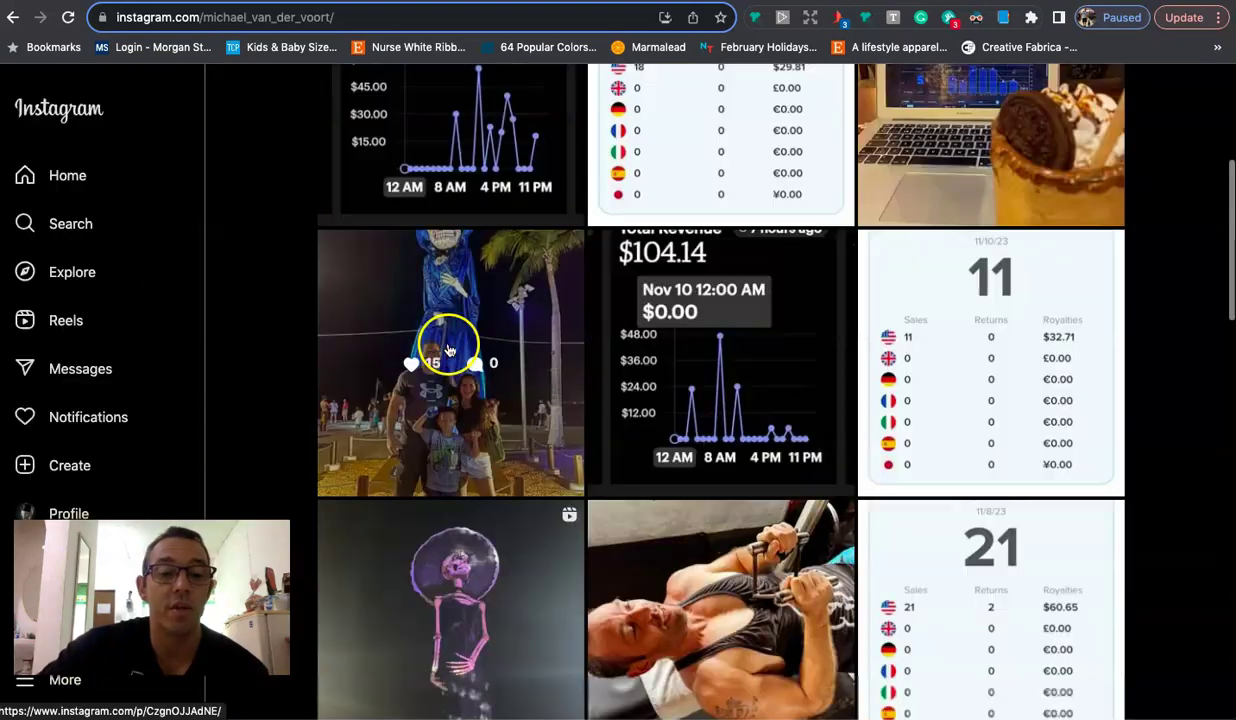
scroll(662, 350, down, 2)
scroll(760, 386, down, 3)
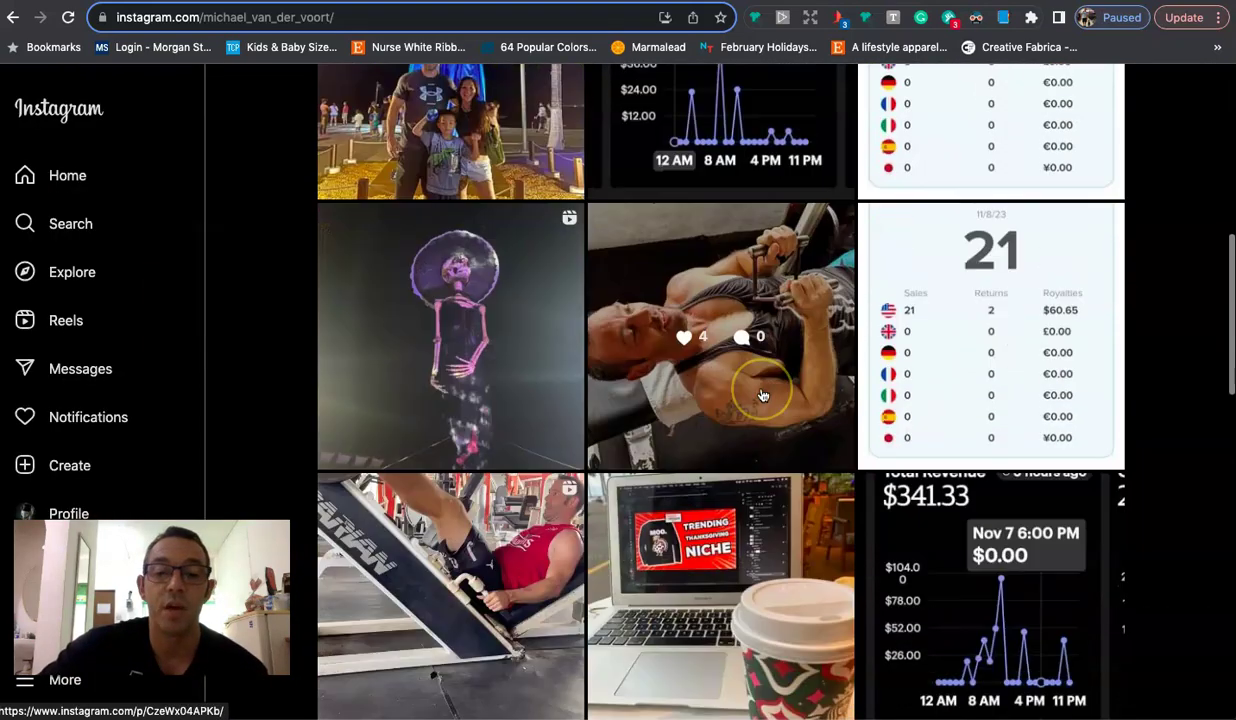
scroll(552, 468, down, 5)
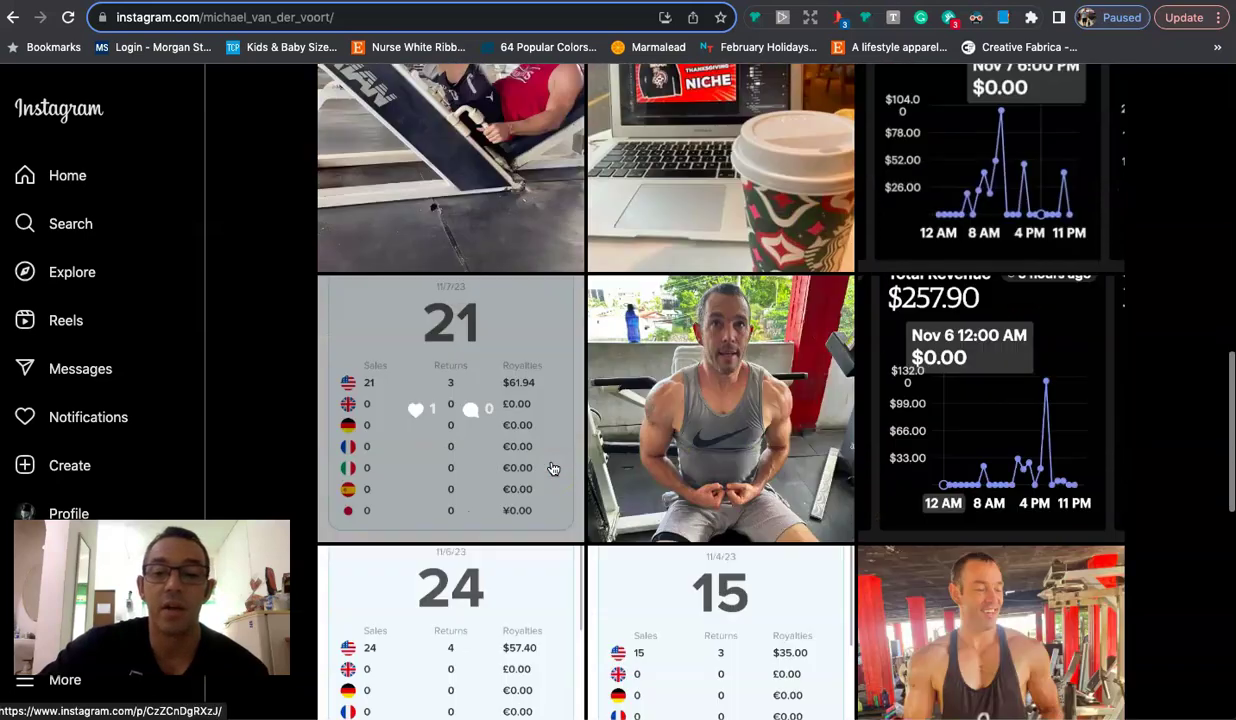
scroll(730, 405, down, 2)
scroll(760, 400, down, 5)
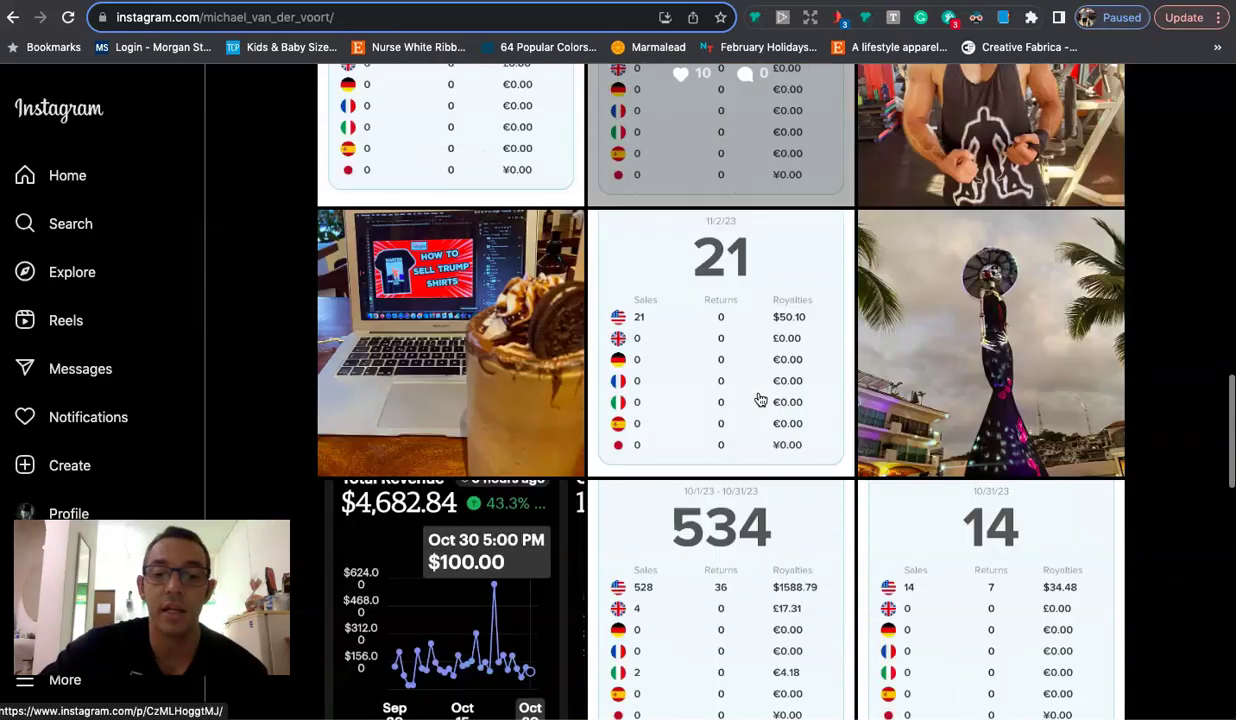